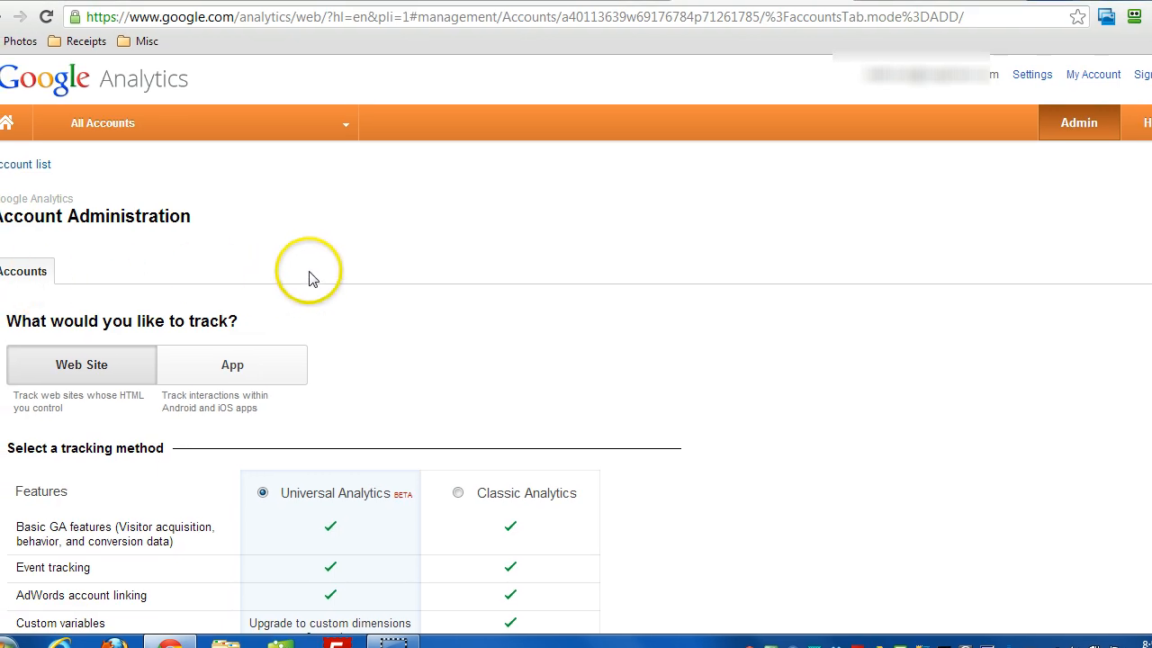
Review the tracking method comparison and the property and account fields on the new account form.
{"action": "scroll", "coordinate": [308, 277], "scroll_direction": "down", "scroll_amount": 3}
{"action": "scroll", "coordinate": [308, 277], "scroll_direction": "down", "scroll_amount": 3}
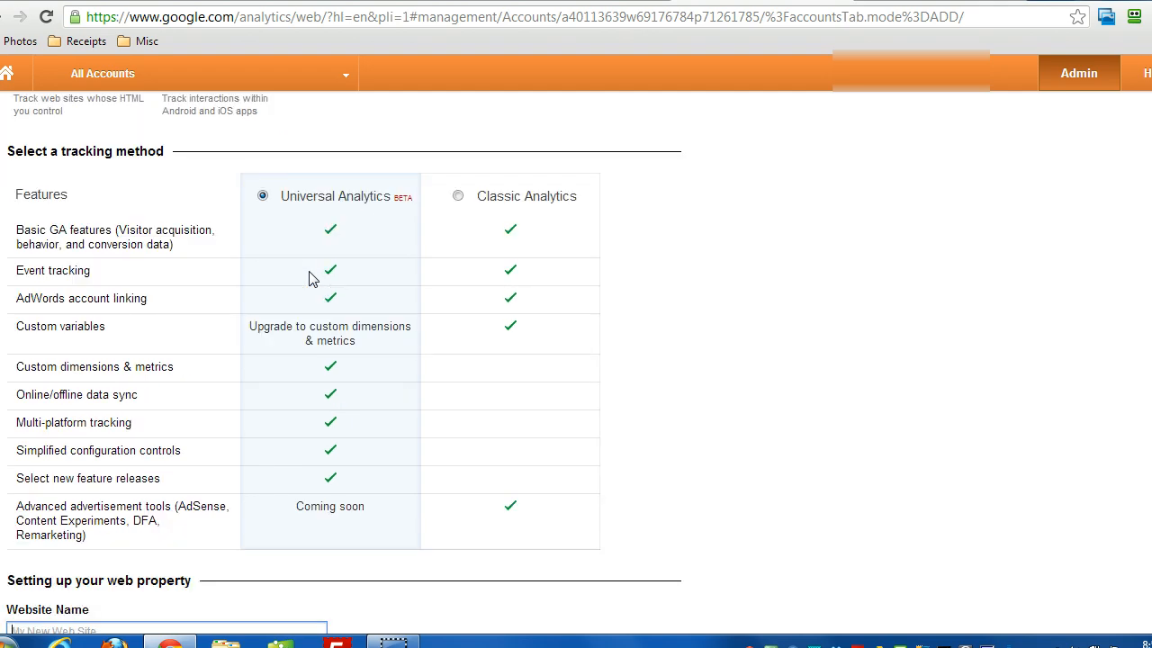
{"action": "scroll", "coordinate": [252, 400], "scroll_direction": "down", "scroll_amount": 4}
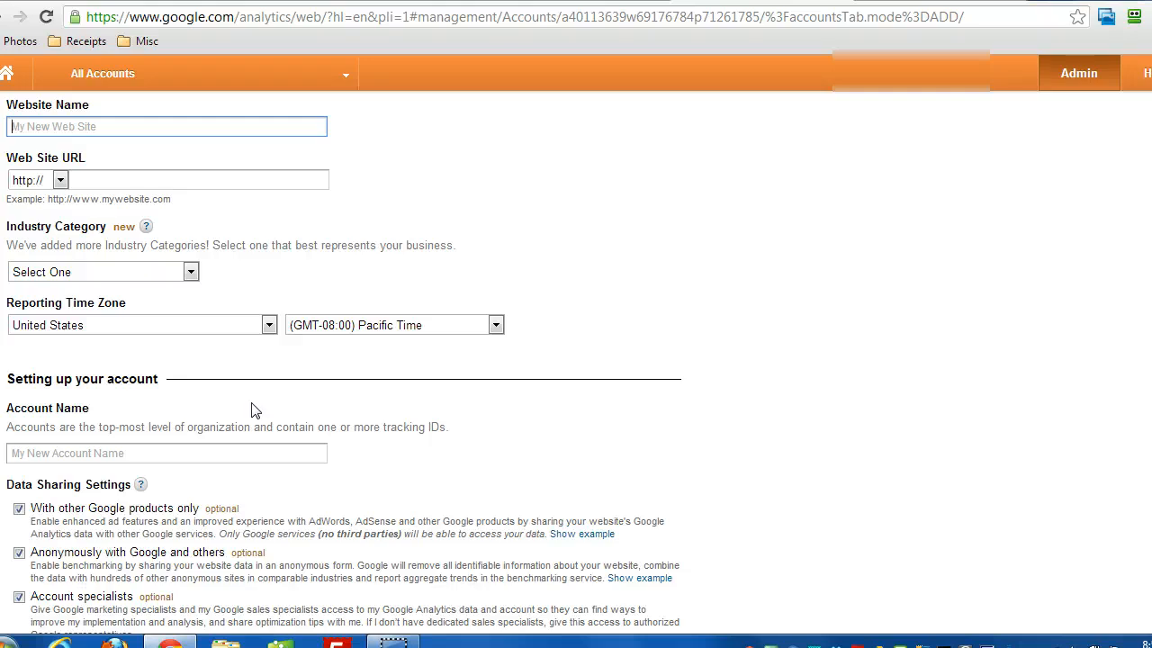
{"action": "scroll", "coordinate": [288, 434], "scroll_direction": "up", "scroll_amount": 7}
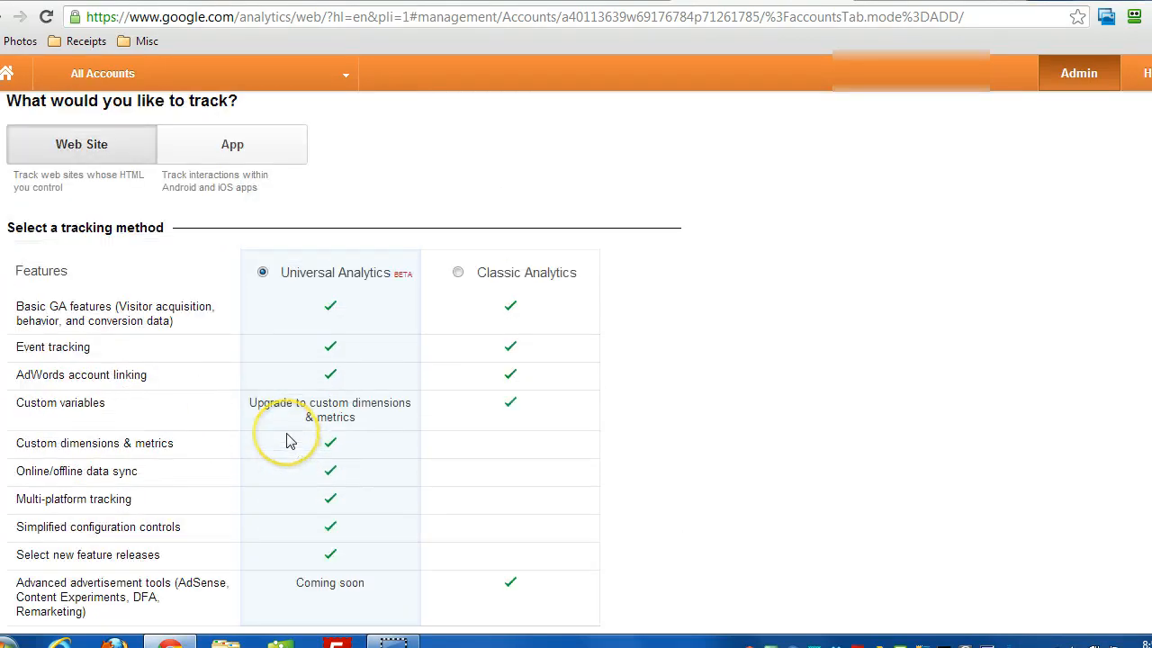
{"action": "scroll", "coordinate": [288, 439], "scroll_direction": "up", "scroll_amount": 1}
{"action": "scroll", "coordinate": [226, 359], "scroll_direction": "up", "scroll_amount": 2}
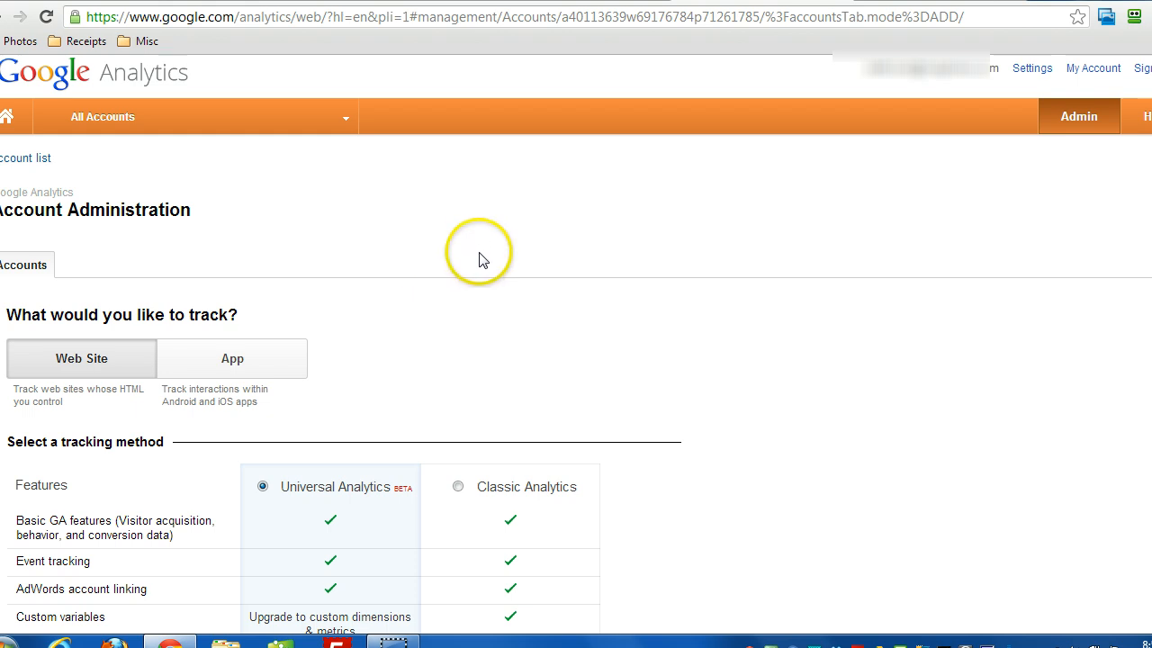
{"action": "scroll", "coordinate": [480, 258], "scroll_direction": "down", "scroll_amount": 3}
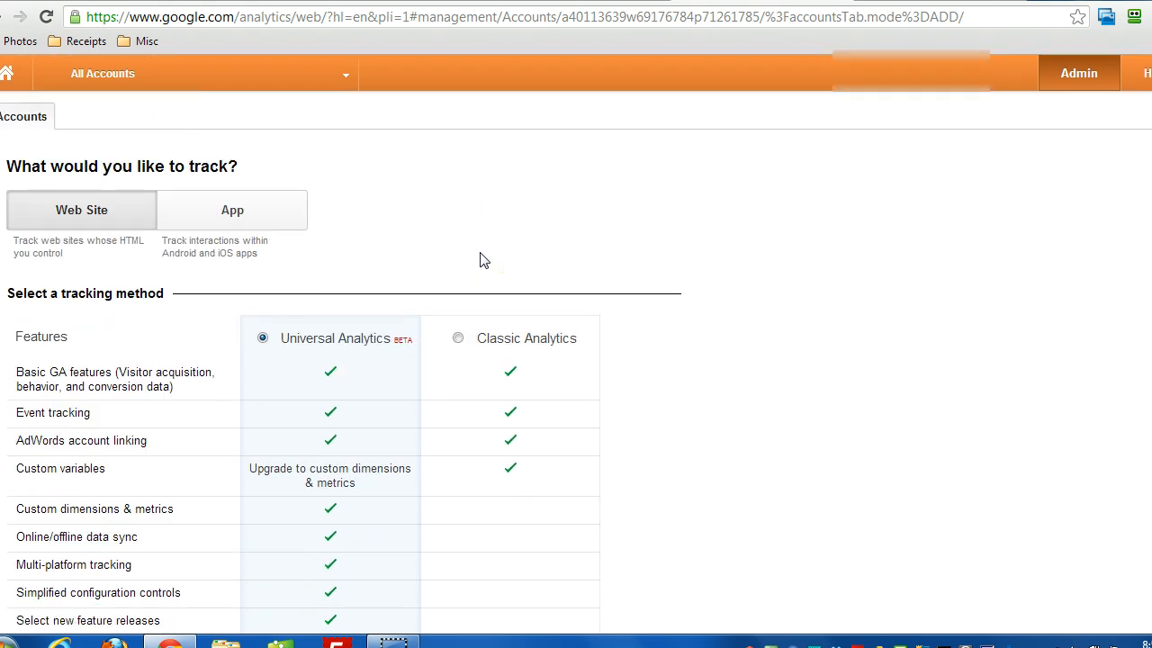
{"action": "scroll", "coordinate": [480, 260], "scroll_direction": "down", "scroll_amount": 3}
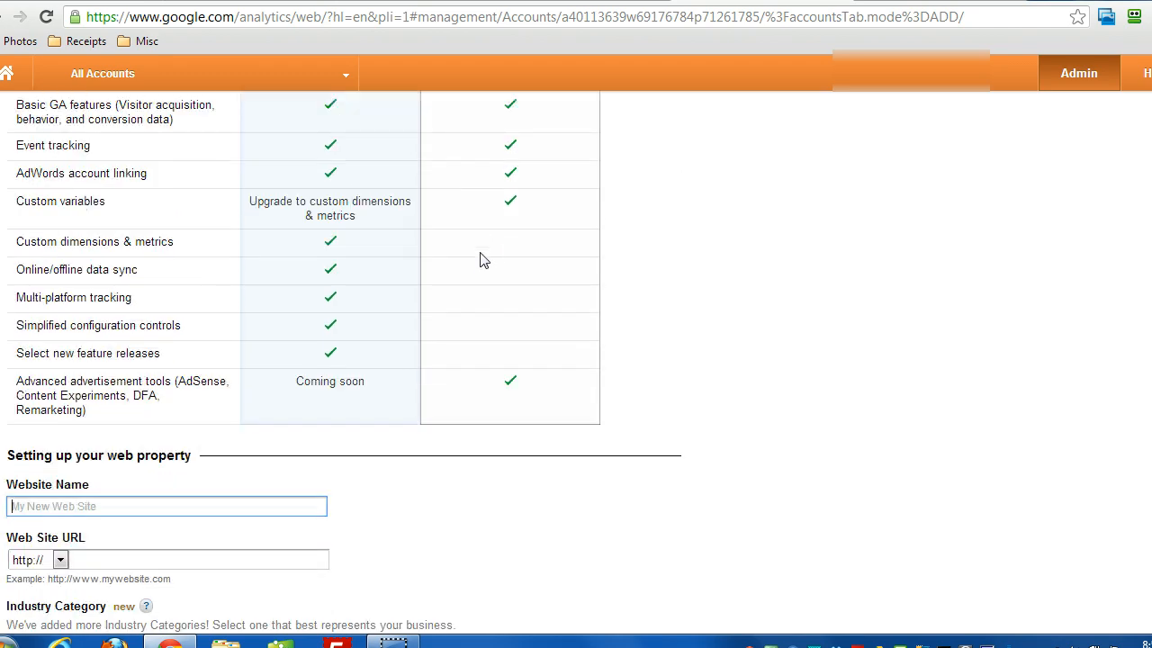
{"action": "scroll", "coordinate": [480, 260], "scroll_direction": "up", "scroll_amount": 3}
Enter "Test web site" as the website name of the new web property.
{"action": "scroll", "coordinate": [480, 260], "scroll_direction": "down", "scroll_amount": 4}
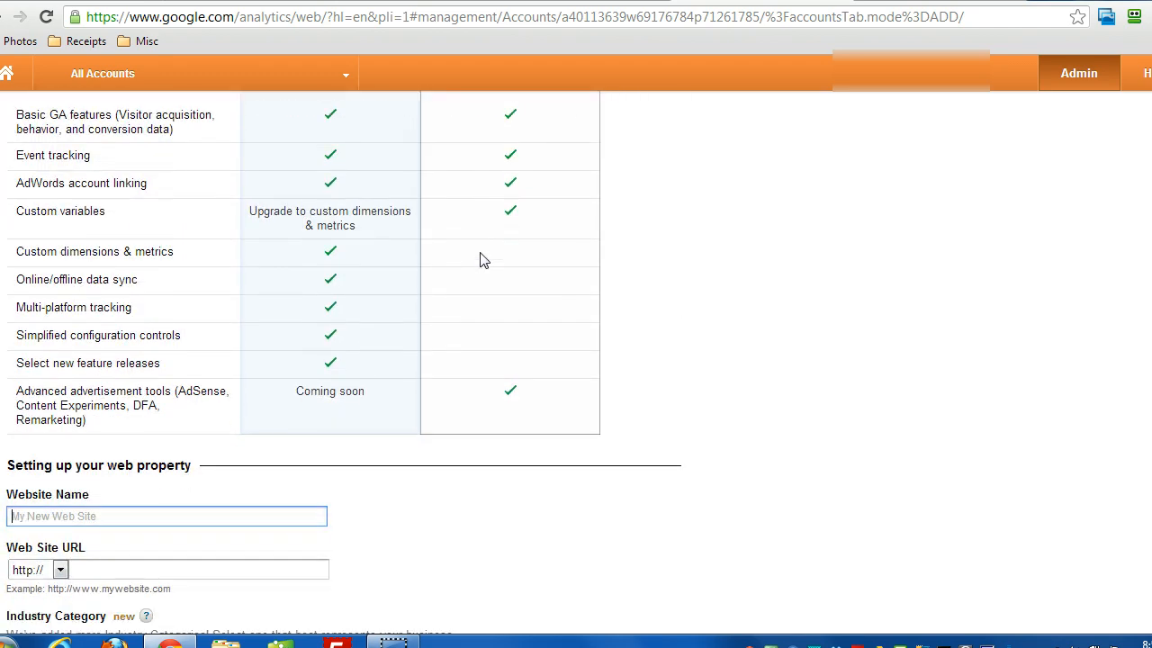
{"action": "scroll", "coordinate": [481, 260], "scroll_direction": "down", "scroll_amount": 3}
{"action": "left_click", "coordinate": [44, 366]}
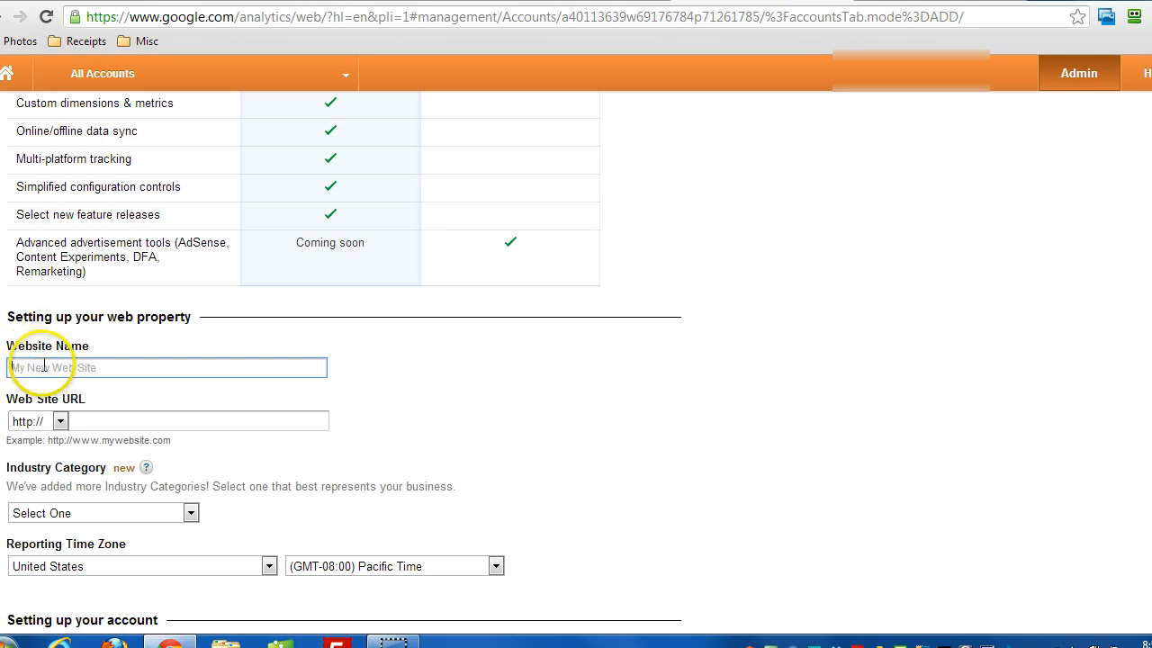
{"action": "type", "text": "Test"}
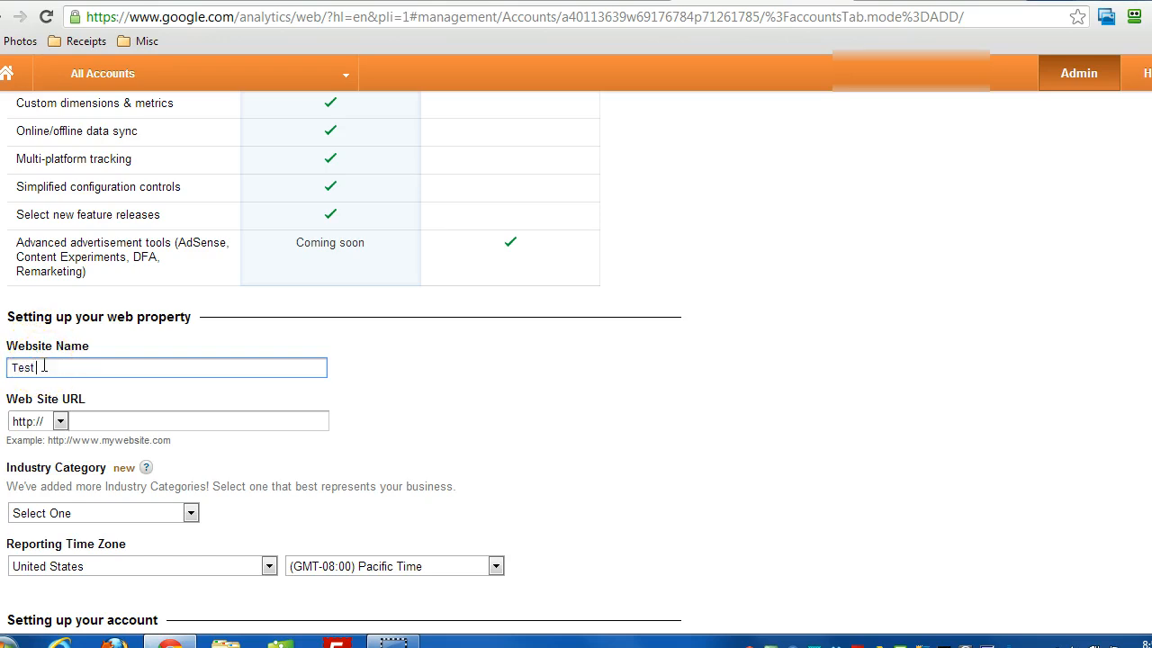
{"action": "type", "text": " web site"}
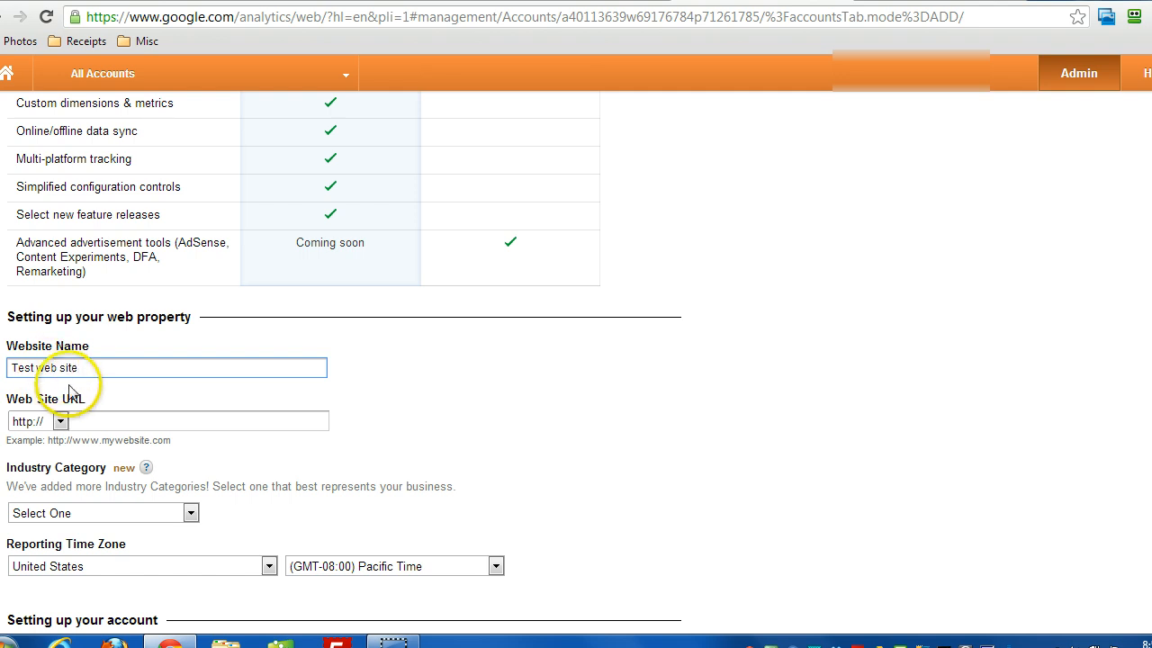
{"action": "left_click", "coordinate": [102, 416]}
{"action": "type", "text": "test"}
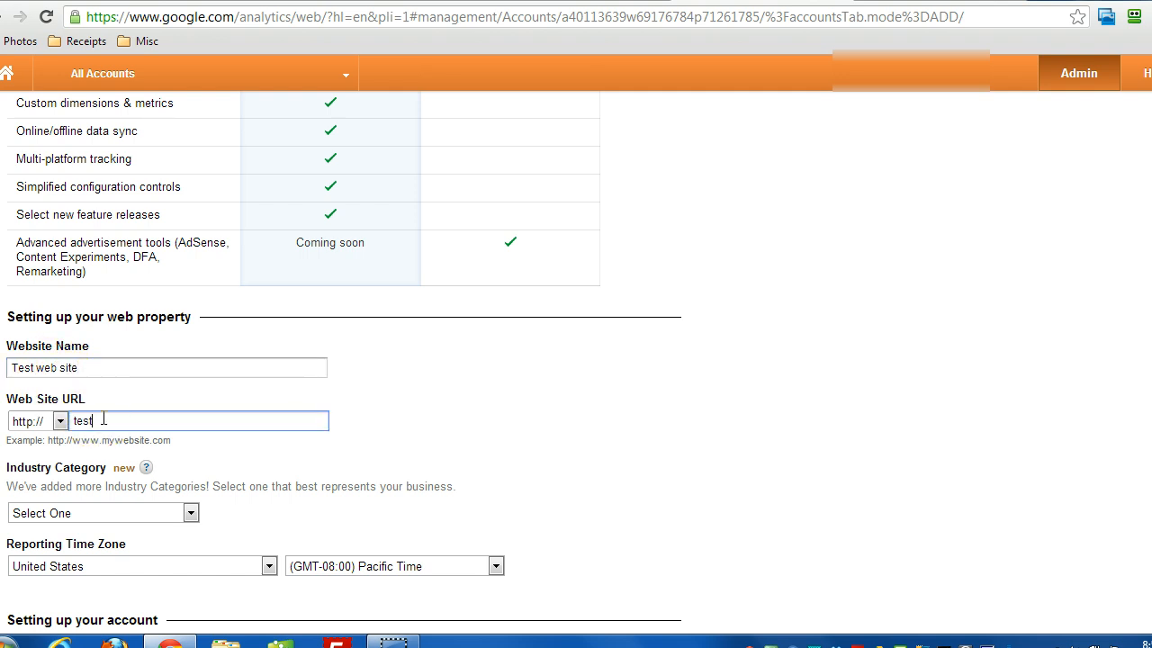
{"action": "type", "text": "texttest"}
{"action": "type", "text": ".com"}
Choose Food and Drink as the property's industry category.
{"action": "scroll", "coordinate": [209, 367], "scroll_direction": "down", "scroll_amount": 1}
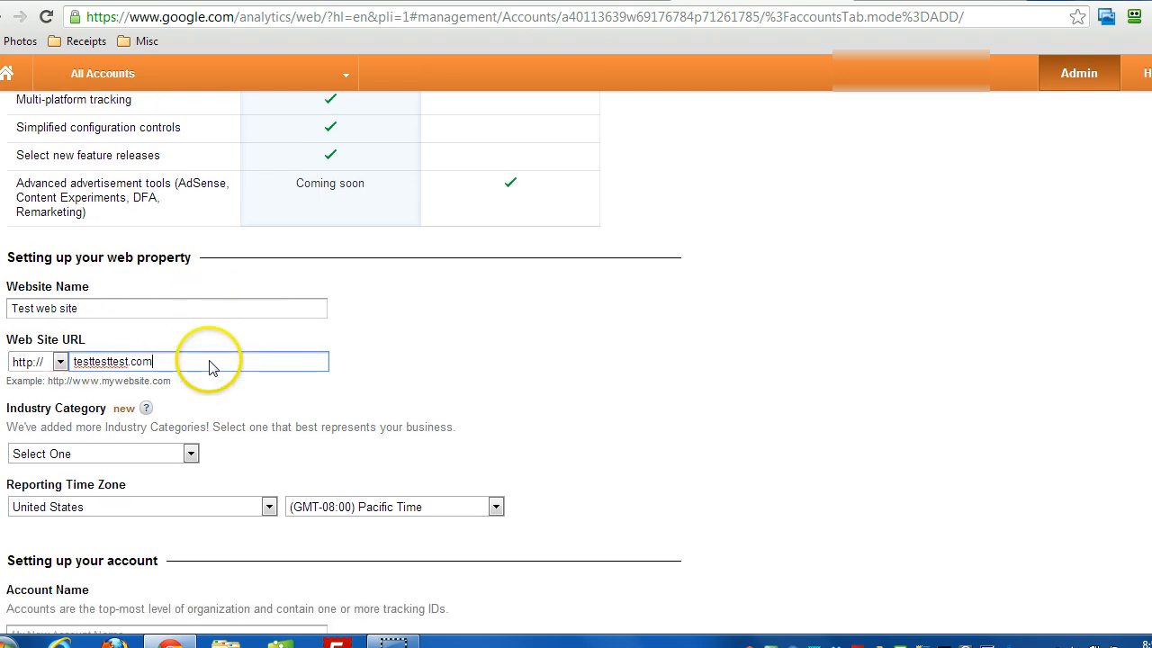
{"action": "scroll", "coordinate": [208, 367], "scroll_direction": "down", "scroll_amount": 1}
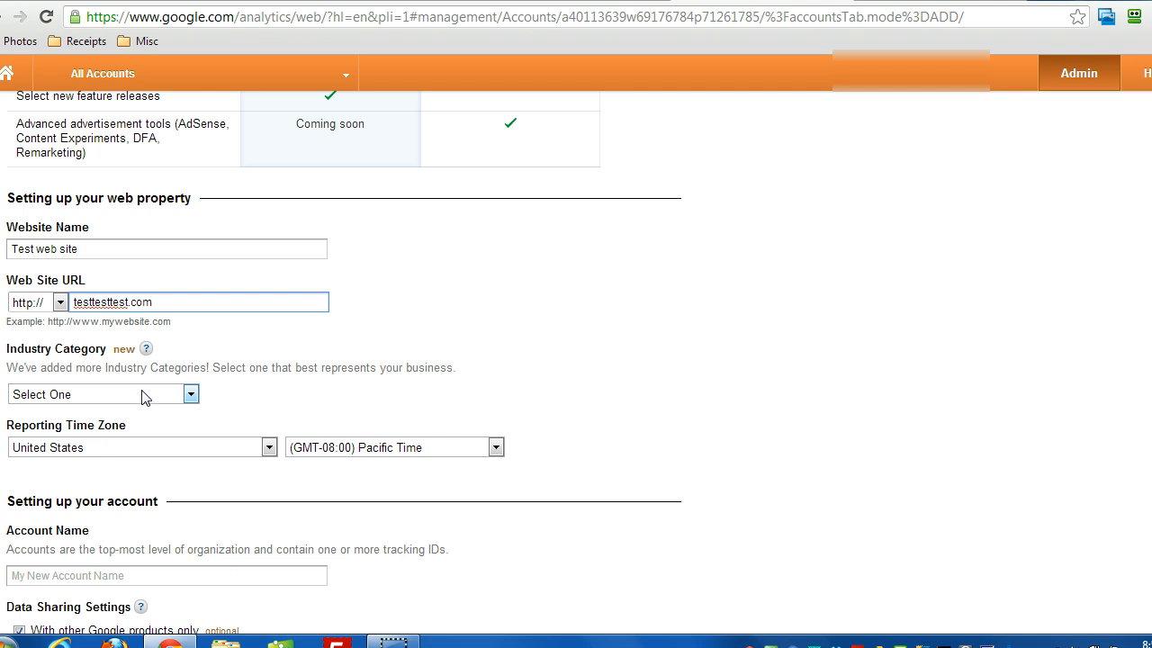
{"action": "left_click", "coordinate": [144, 398]}
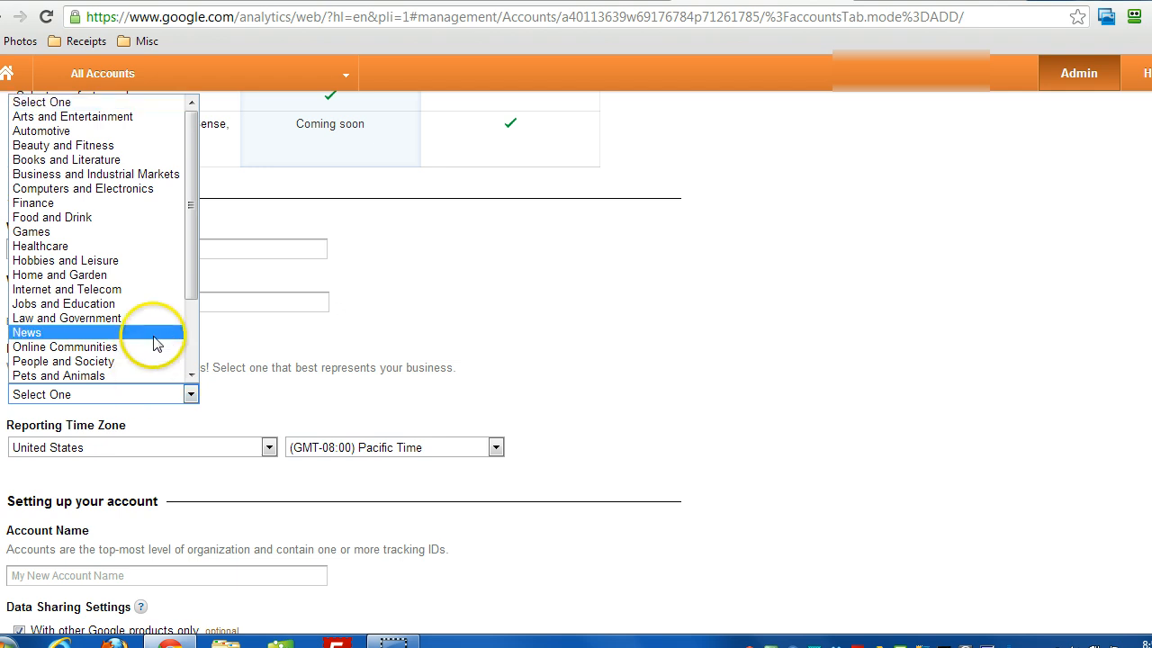
{"action": "left_click", "coordinate": [120, 217]}
Enter "Business Name" as the account name in the account setup section.
{"action": "scroll", "coordinate": [252, 279], "scroll_direction": "down", "scroll_amount": 1}
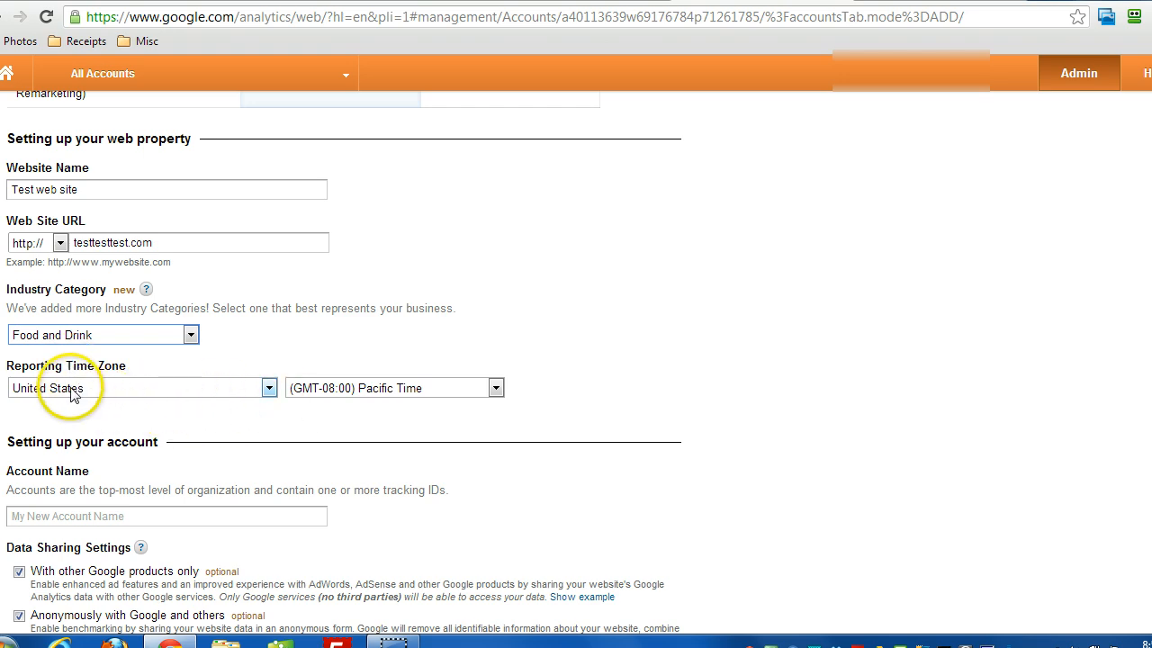
{"action": "scroll", "coordinate": [328, 418], "scroll_direction": "down", "scroll_amount": 1}
{"action": "scroll", "coordinate": [326, 419], "scroll_direction": "down", "scroll_amount": 1}
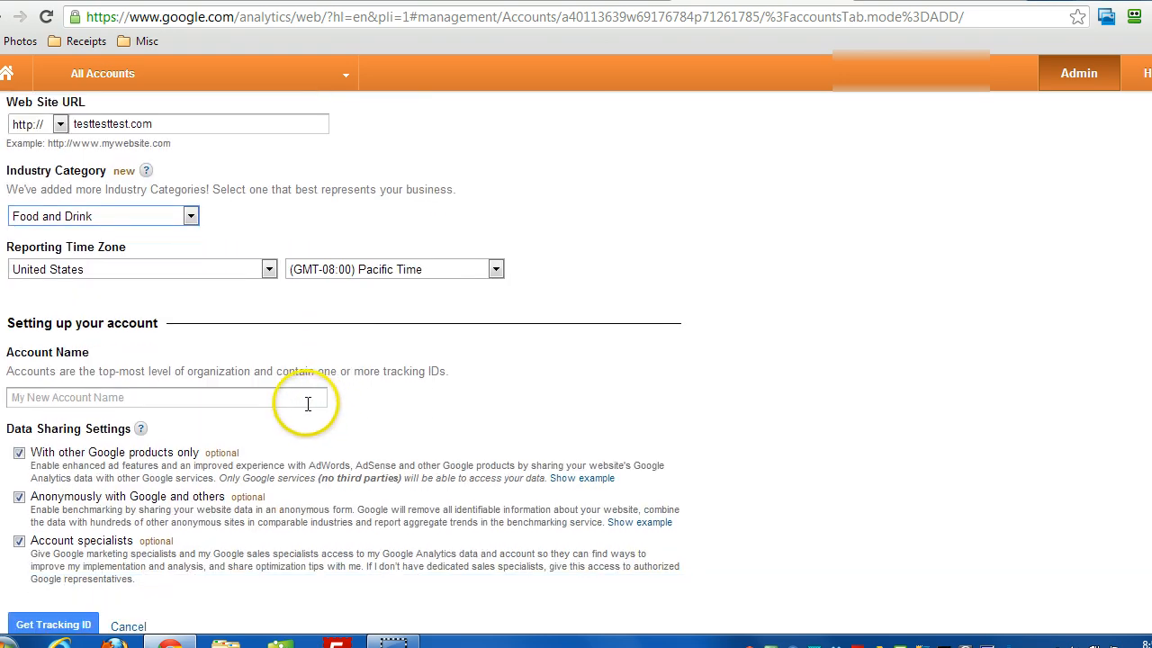
{"action": "left_click", "coordinate": [92, 399]}
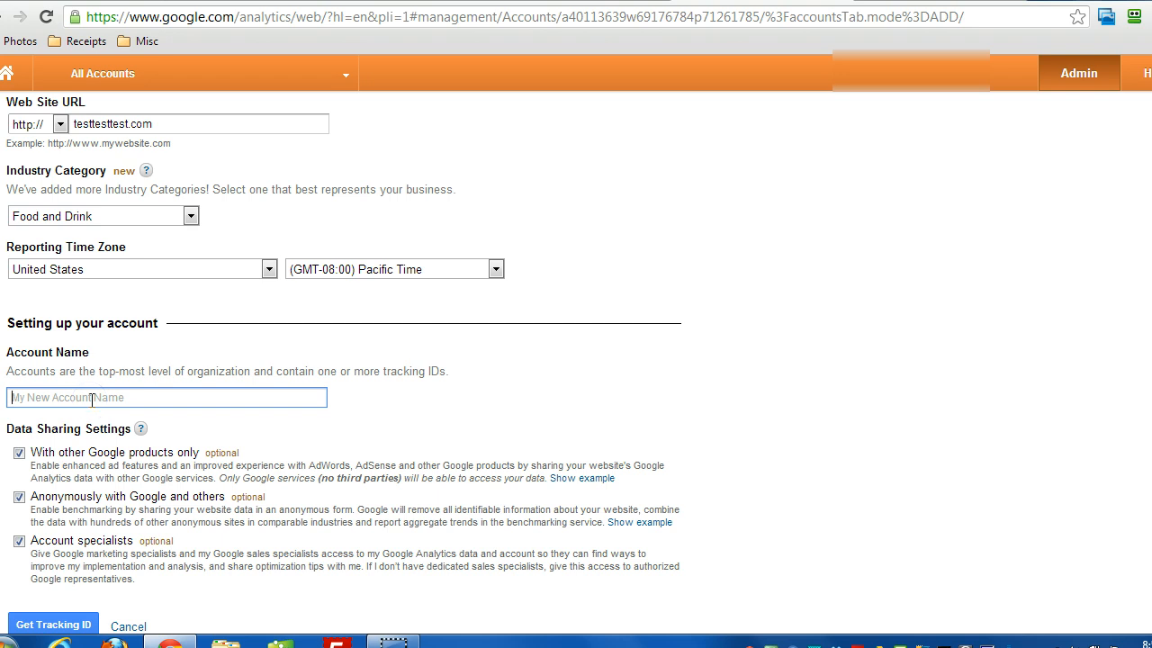
{"action": "type", "text": "B"}
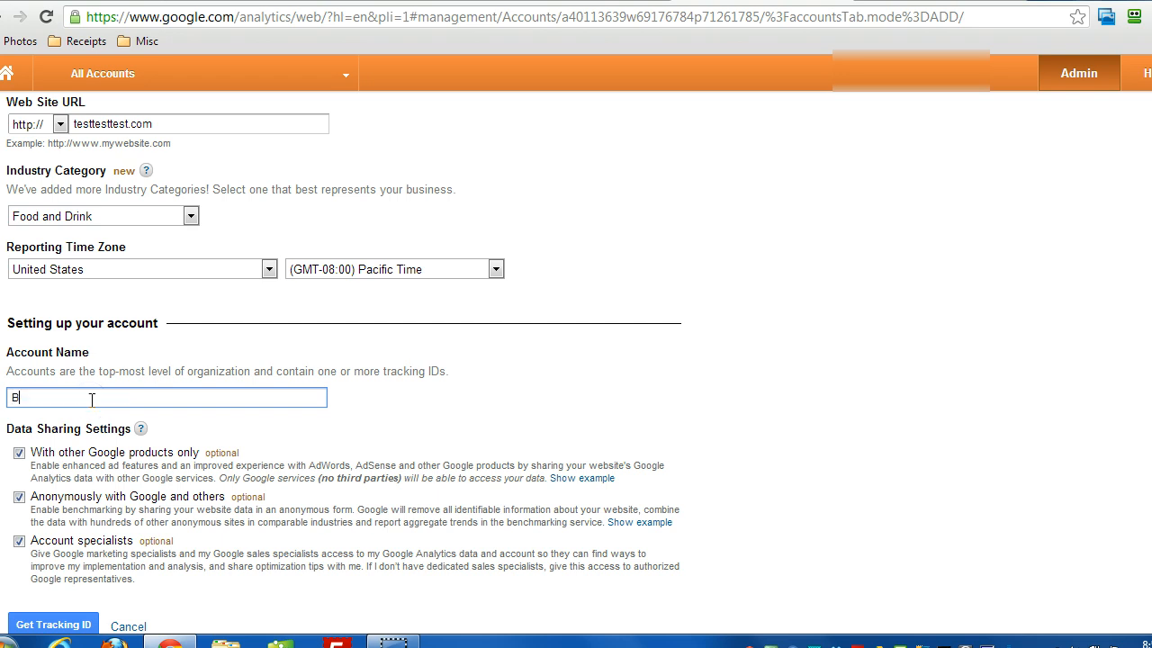
{"action": "type", "text": "usiness Name"}
{"action": "left_click", "coordinate": [129, 390]}
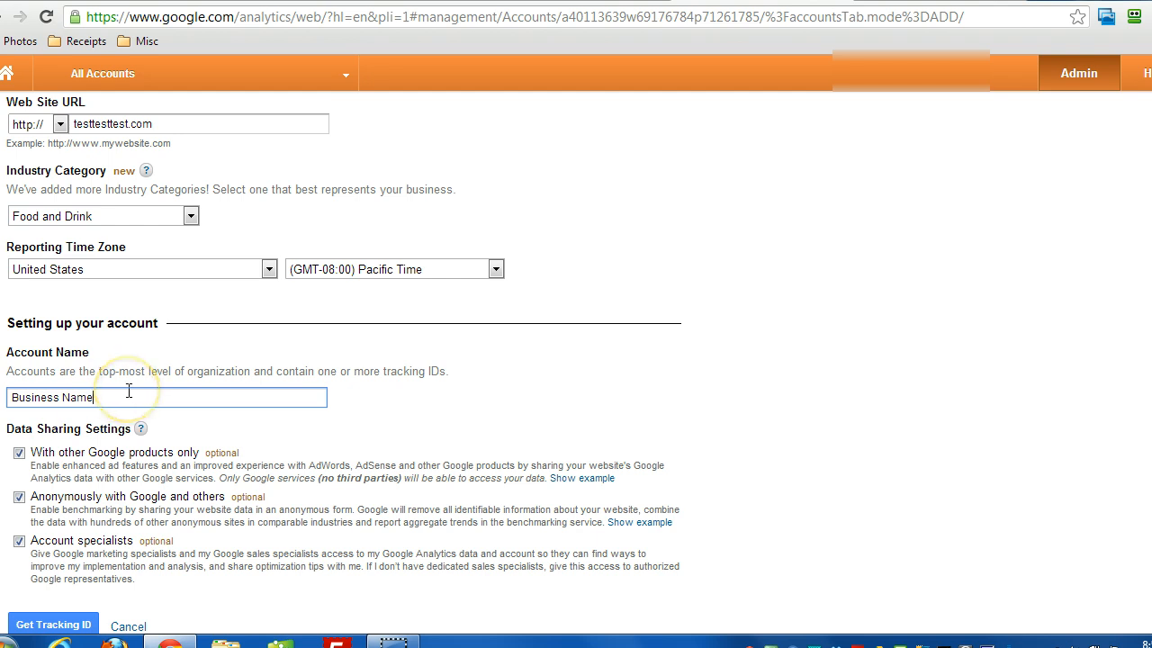
Replace the account name with "Health Sites".
{"action": "left_click_drag", "start_coordinate": [126, 392], "coordinate": [4, 401]}
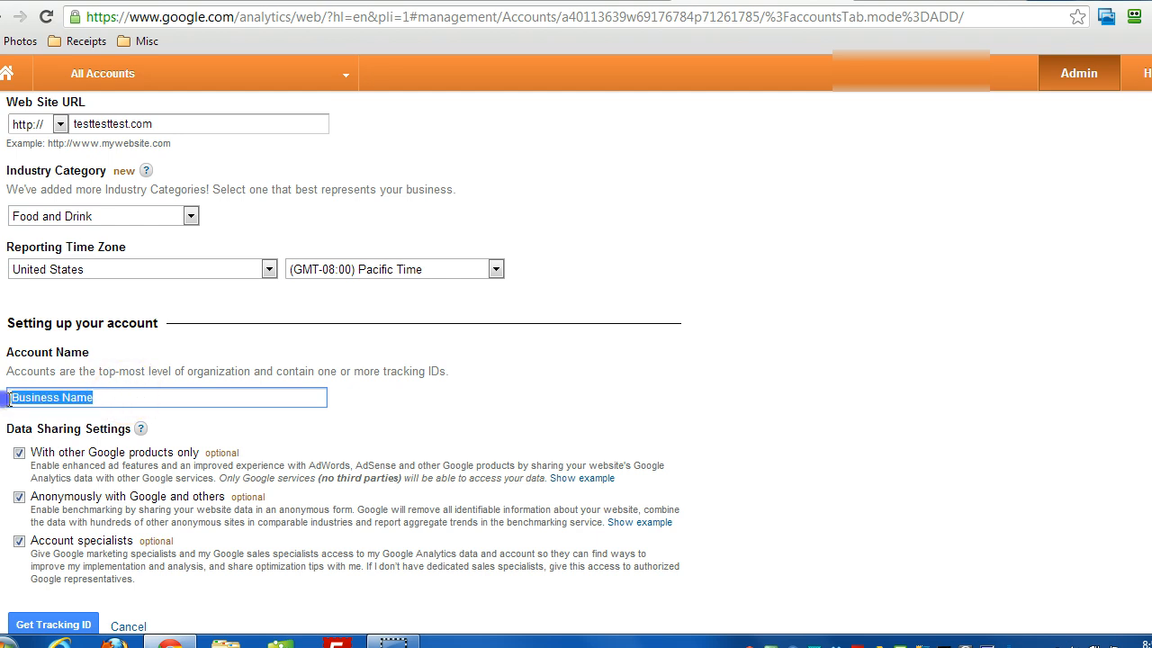
{"action": "type", "text": "Health Sites"}
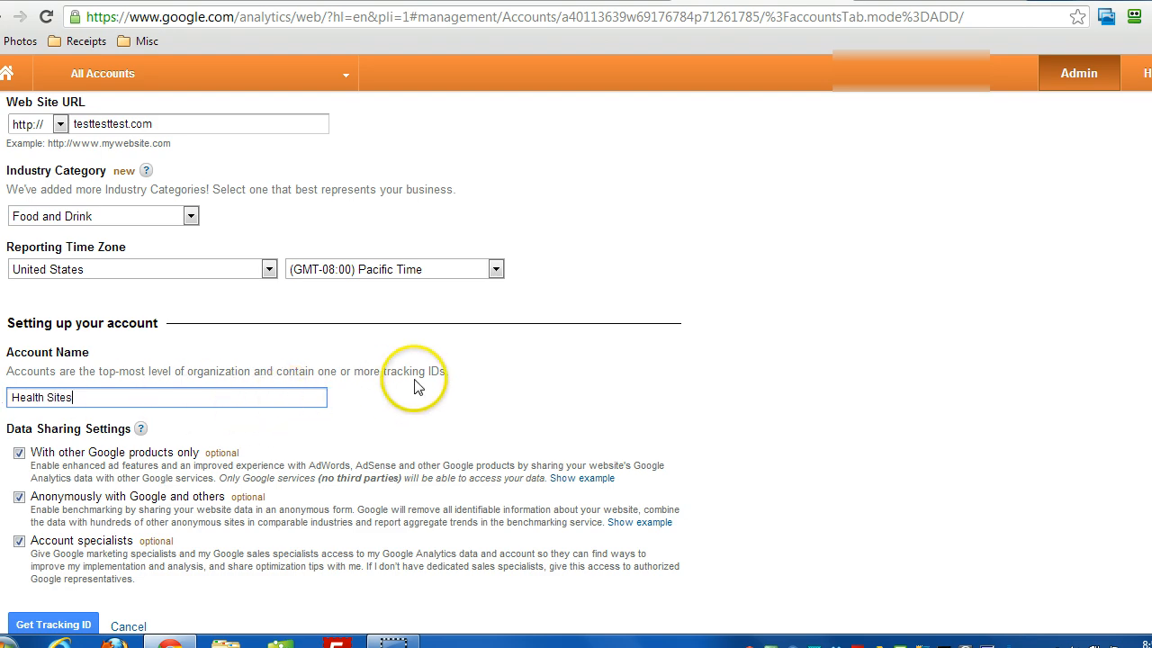
Request the tracking ID for the new account and accept the Google Analytics Terms of Service Agreement.
{"action": "scroll", "coordinate": [413, 360], "scroll_direction": "down", "scroll_amount": 2}
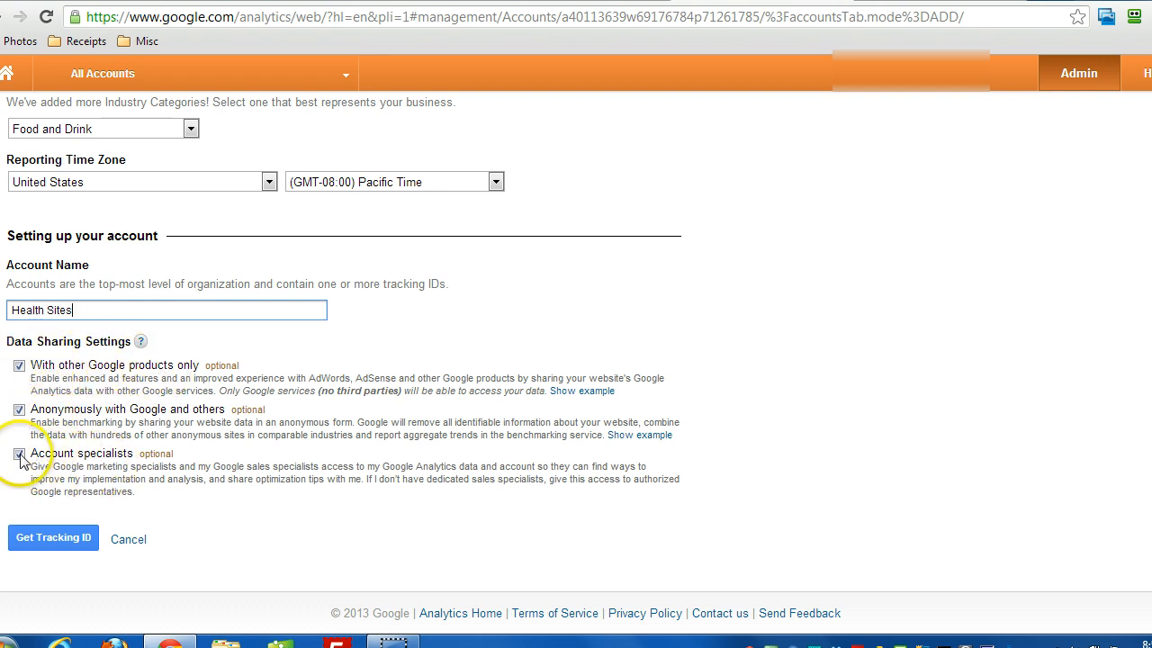
{"action": "left_click", "coordinate": [52, 542]}
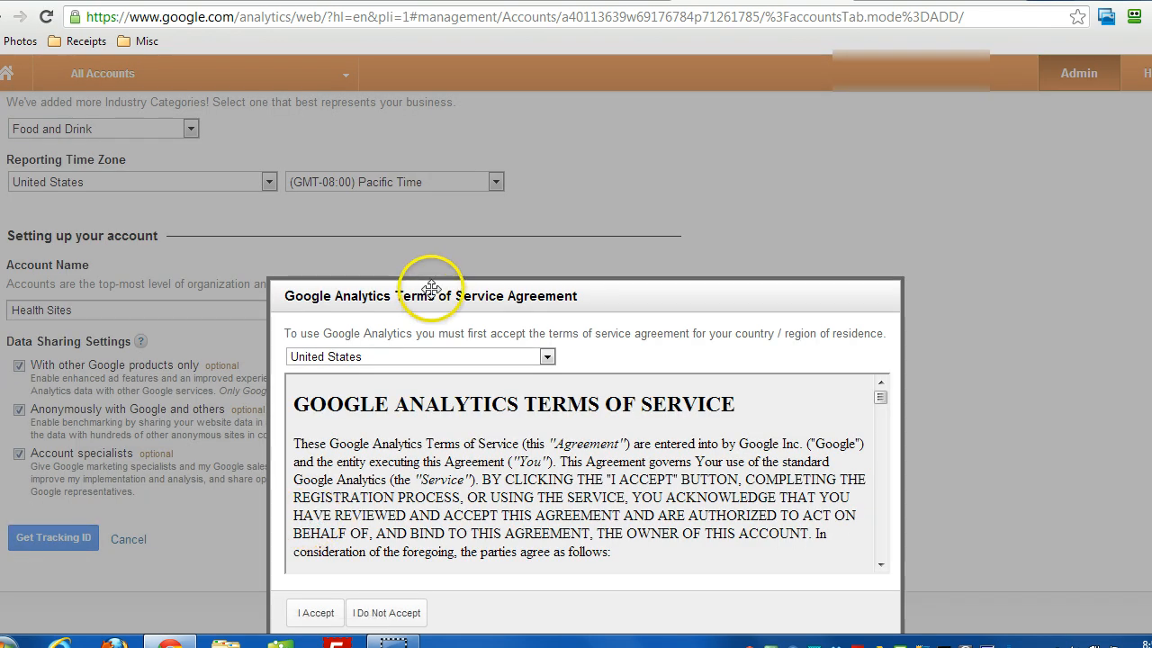
{"action": "left_click_drag", "start_coordinate": [430, 296], "coordinate": [387, 165]}
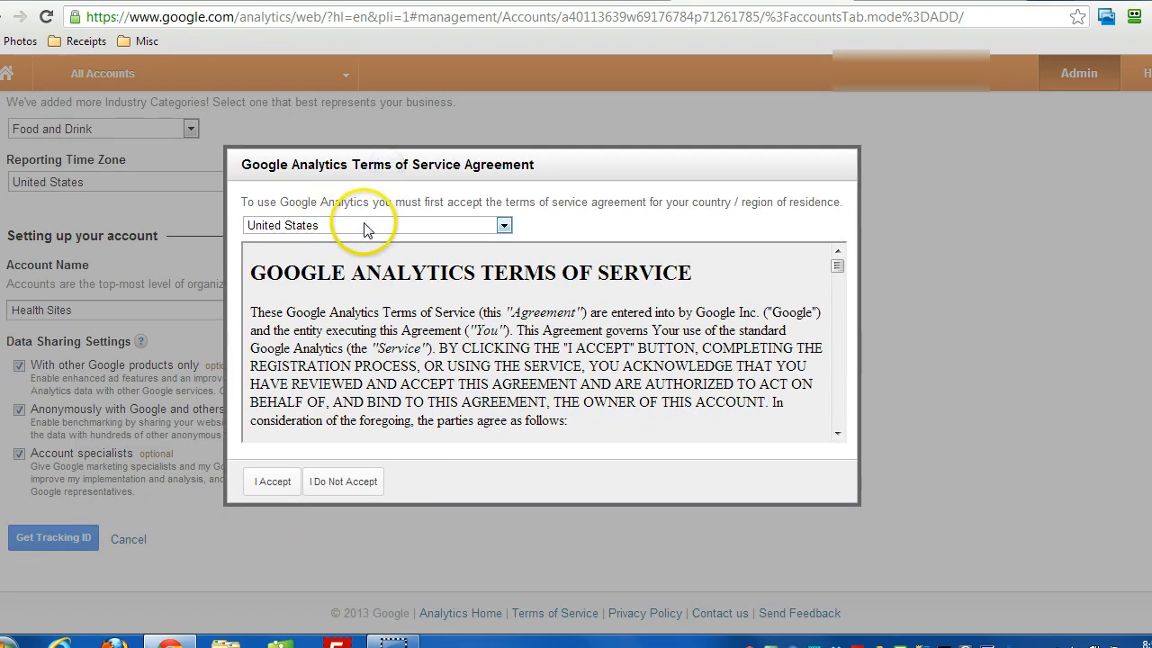
{"action": "left_click", "coordinate": [267, 482]}
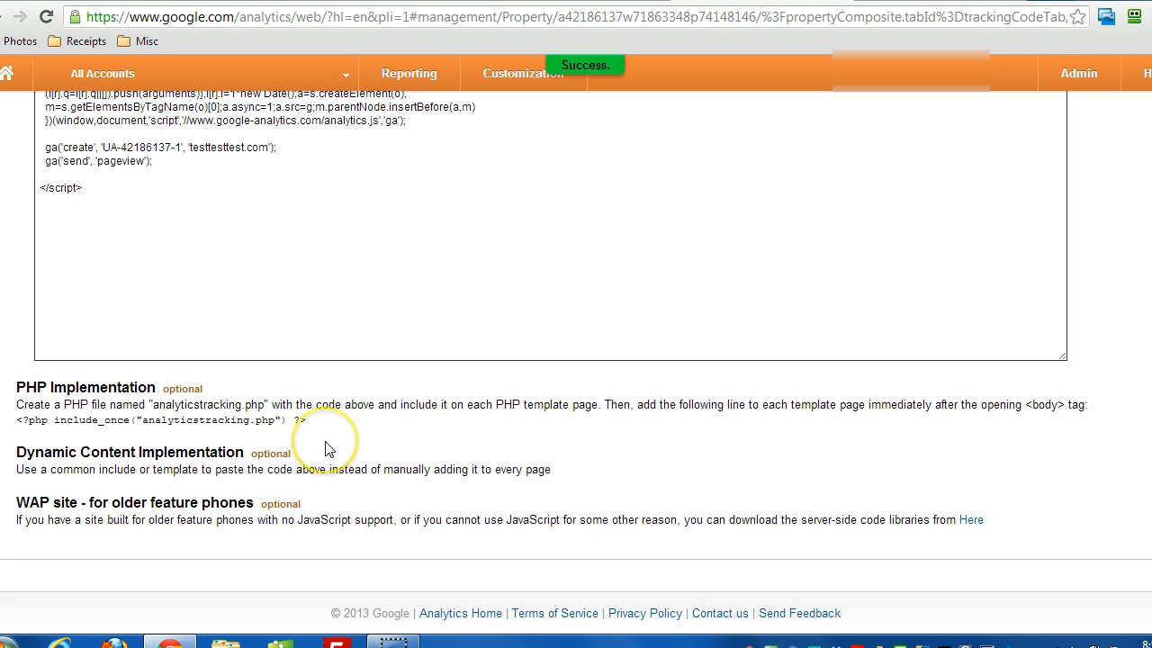
Examine the new property's tracking ID and default URL on its tracking info page.
{"action": "scroll", "coordinate": [327, 447], "scroll_direction": "up", "scroll_amount": 5}
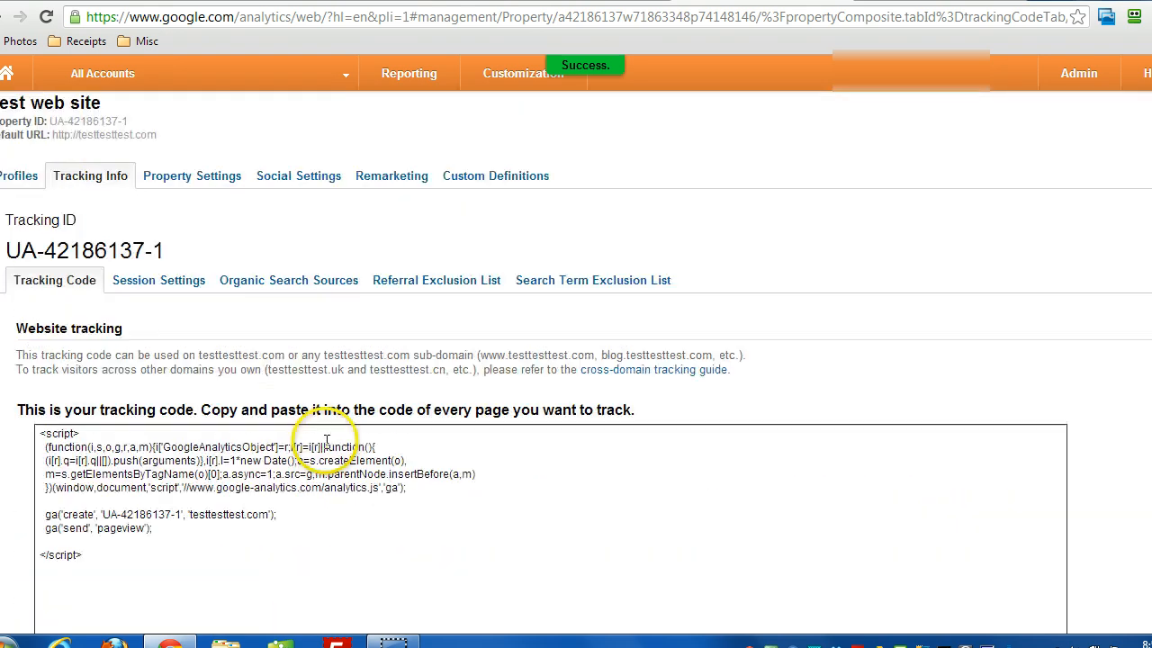
{"action": "left_click_drag", "start_coordinate": [5, 250], "coordinate": [169, 252]}
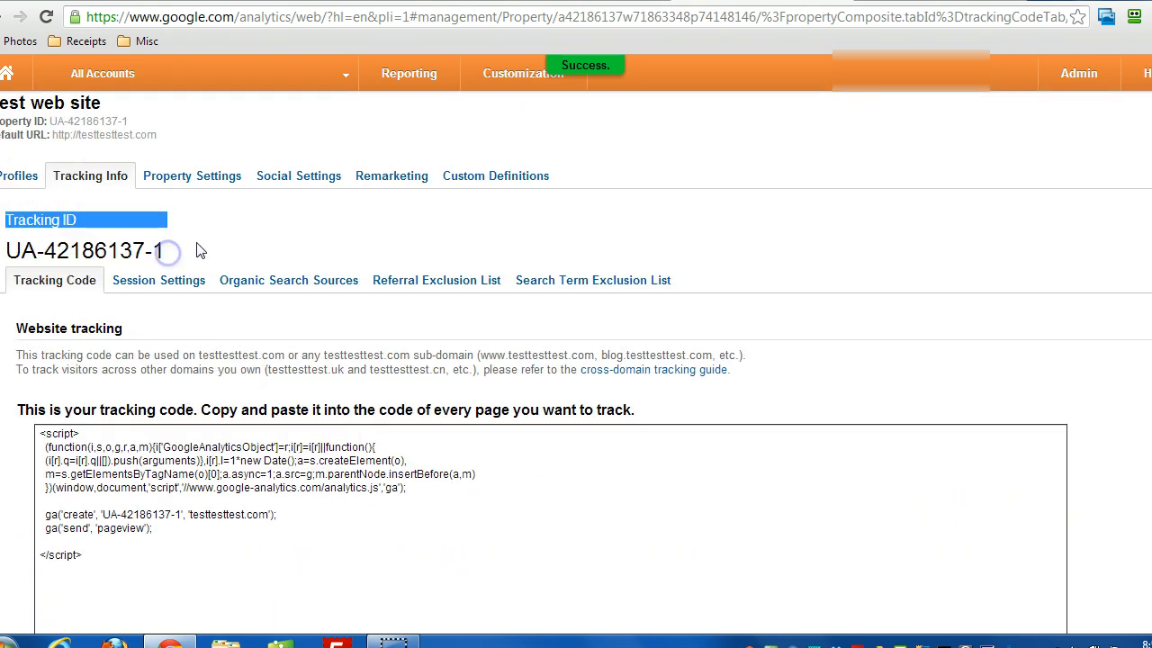
{"action": "left_click", "coordinate": [167, 251]}
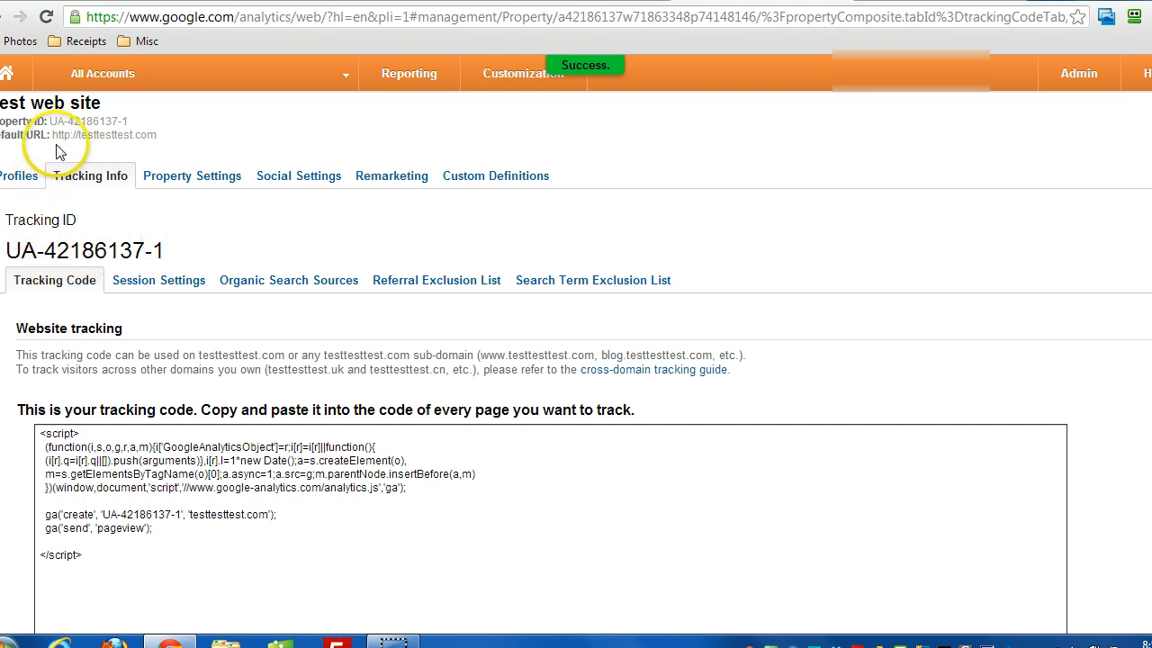
{"action": "left_click_drag", "start_coordinate": [53, 134], "coordinate": [159, 134]}
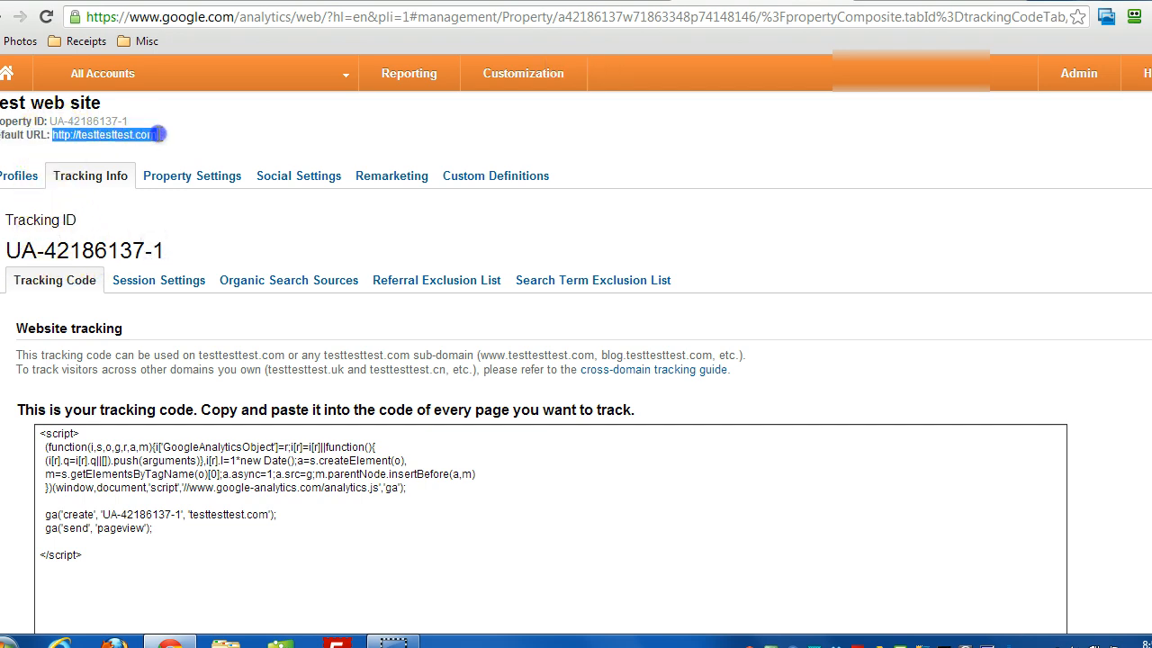
{"action": "left_click", "coordinate": [184, 133]}
Copy the entire website tracking code script.
{"action": "scroll", "coordinate": [90, 297], "scroll_direction": "down", "scroll_amount": 1}
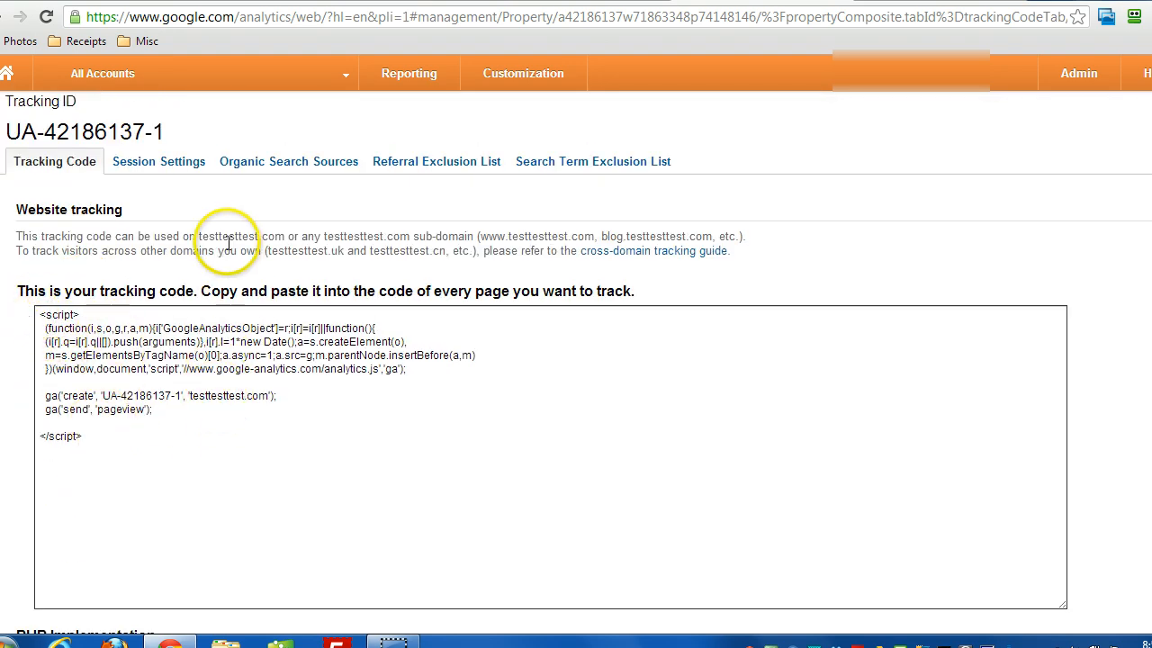
{"action": "double_click", "coordinate": [63, 435]}
{"action": "key", "text": "ctrl+a"}
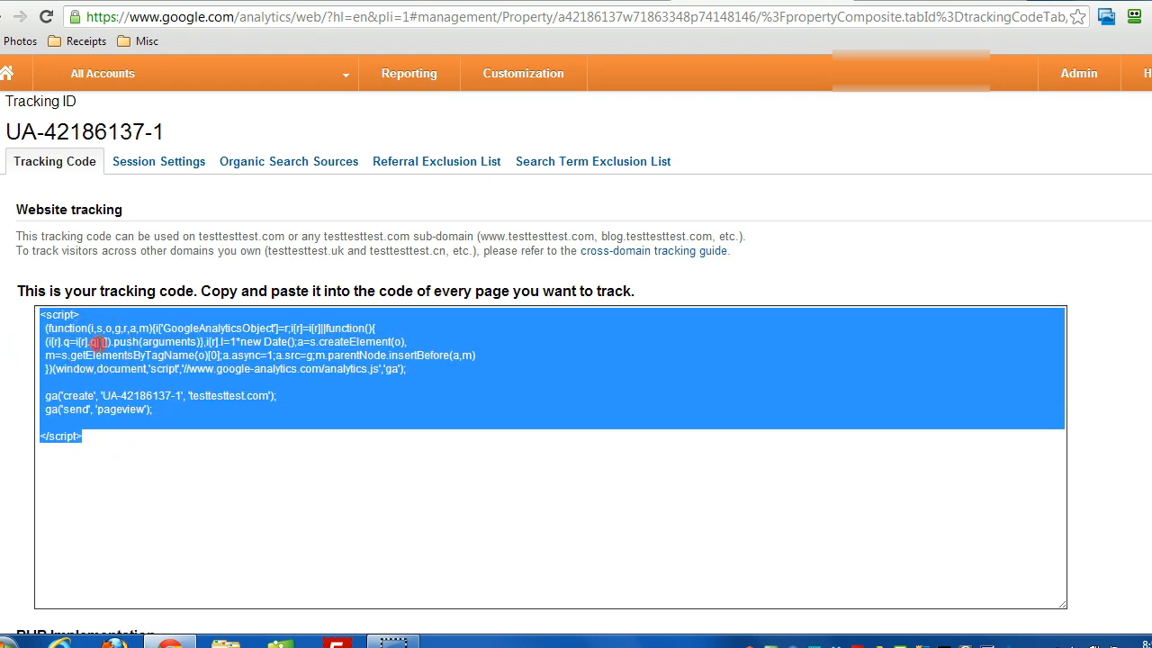
{"action": "right_click", "coordinate": [99, 345]}
{"action": "left_click", "coordinate": [130, 364]}
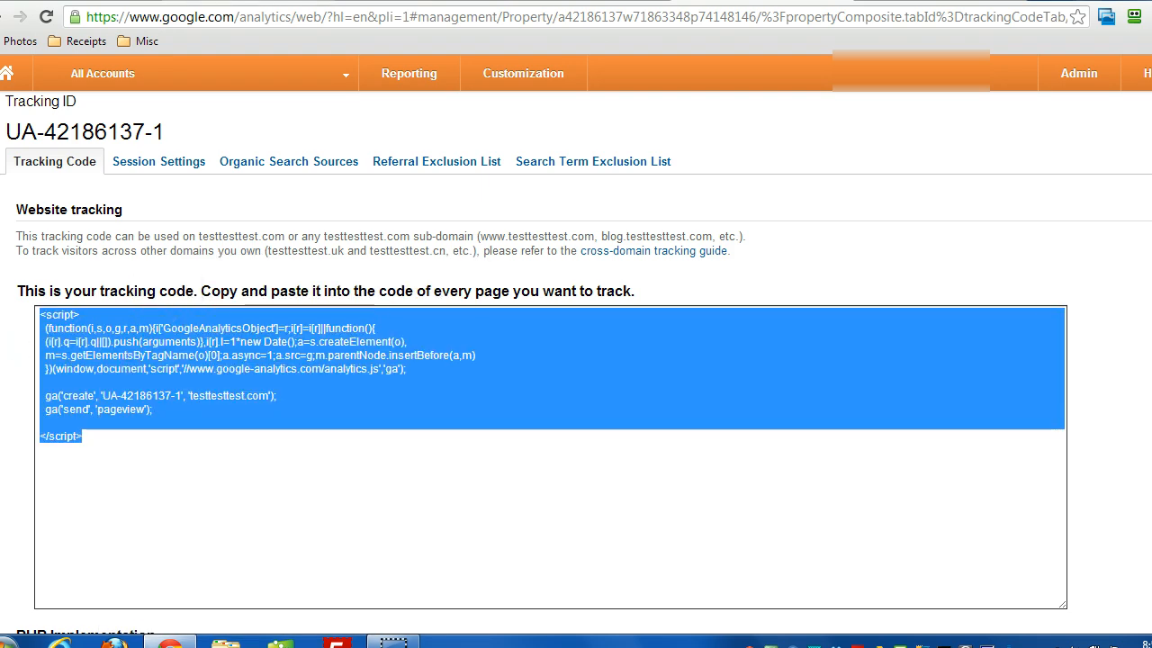
Switch to the WordPress theme editor and locate the Header template (header.php) of the Canvas theme in the template list.
{"action": "left_click", "coordinate": [232, 1]}
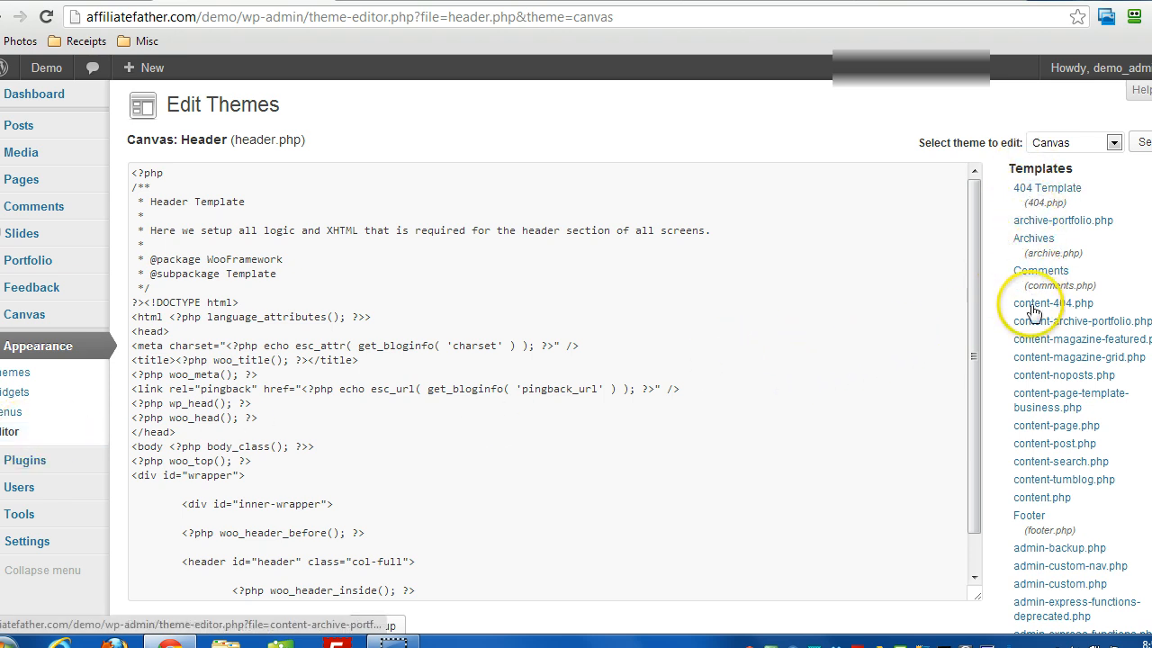
{"action": "scroll", "coordinate": [1033, 311], "scroll_direction": "down", "scroll_amount": 1}
{"action": "scroll", "coordinate": [1129, 315], "scroll_direction": "down", "scroll_amount": 4}
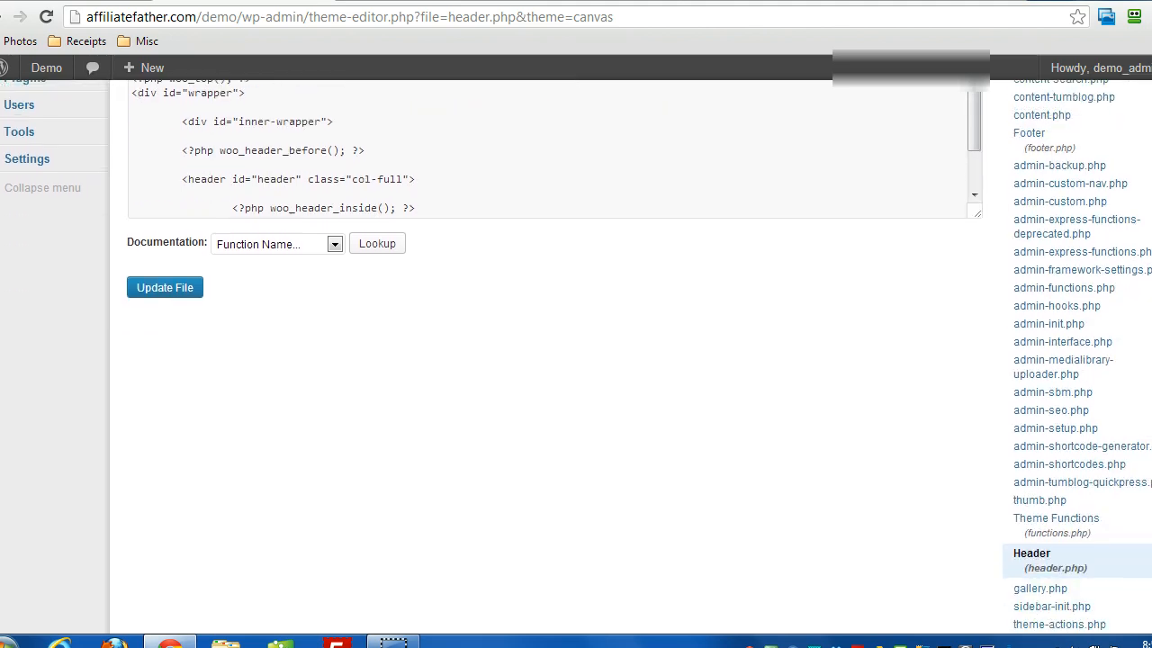
{"action": "scroll", "coordinate": [1034, 395], "scroll_direction": "up", "scroll_amount": 6}
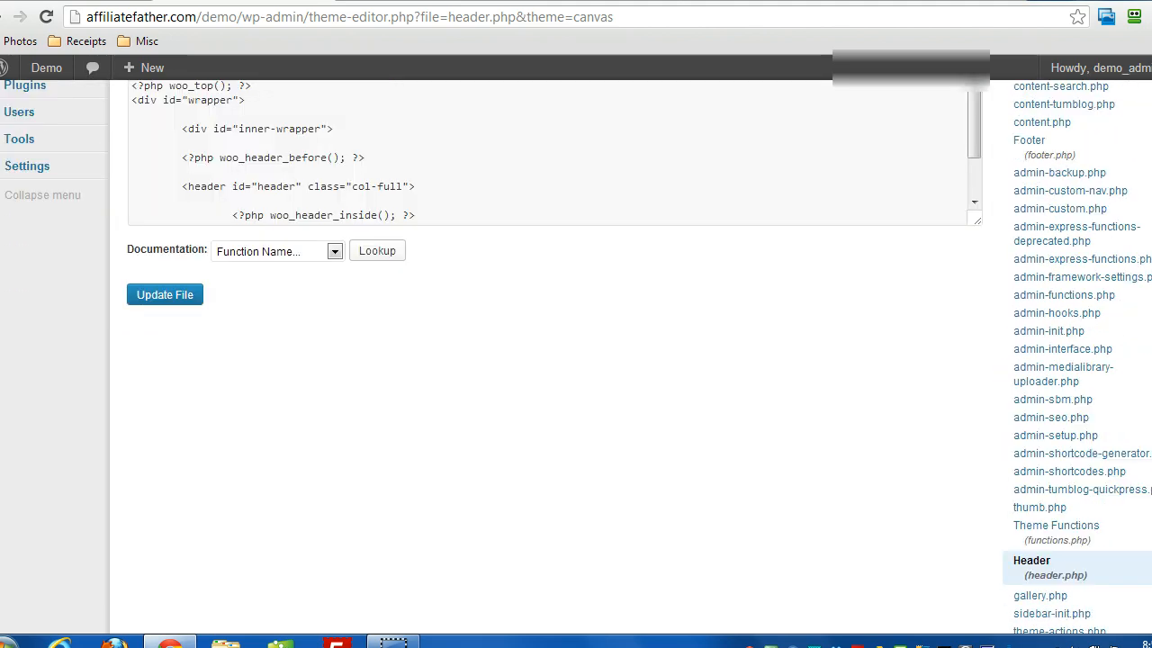
Paste the copied tracking script on a new line directly below the opening body tag in header.php.
{"action": "scroll", "coordinate": [288, 333], "scroll_direction": "down", "scroll_amount": 1}
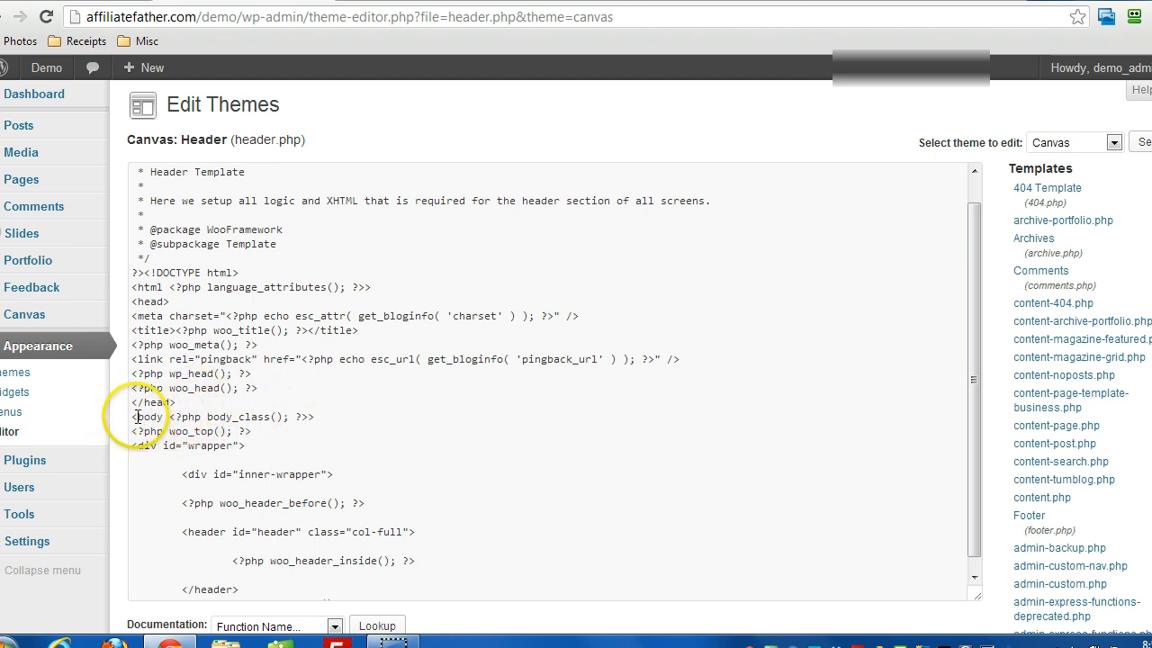
{"action": "left_click_drag", "start_coordinate": [133, 416], "coordinate": [329, 418]}
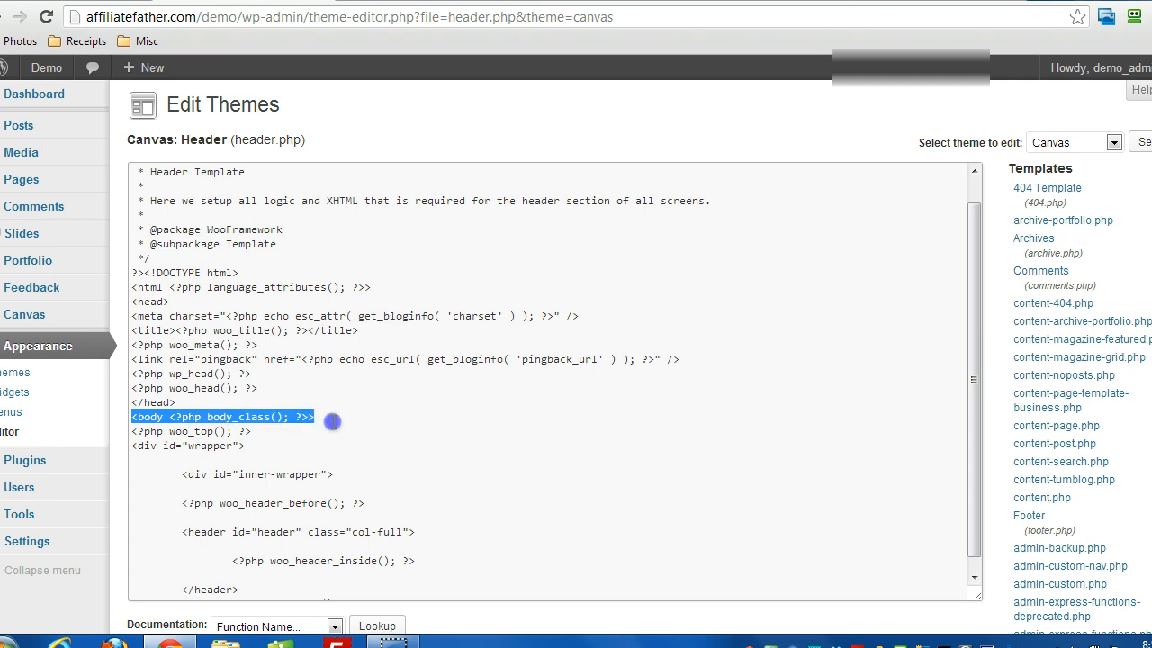
{"action": "left_click", "coordinate": [337, 417]}
{"action": "key", "text": "Return"}
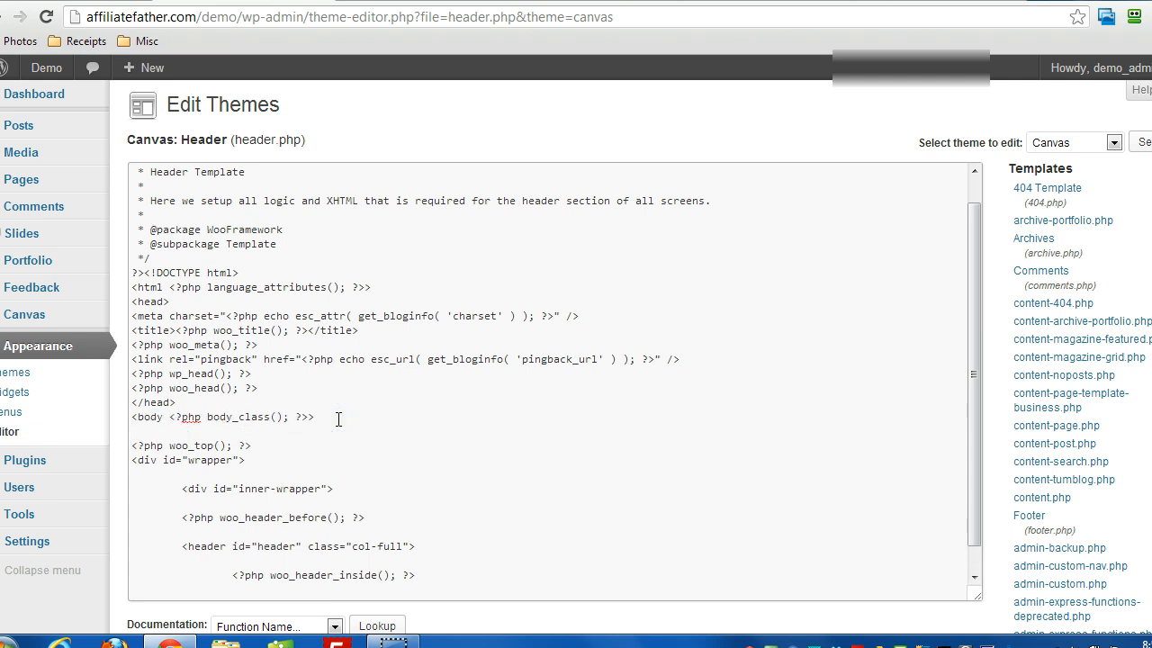
{"action": "key", "text": "ctrl+v"}
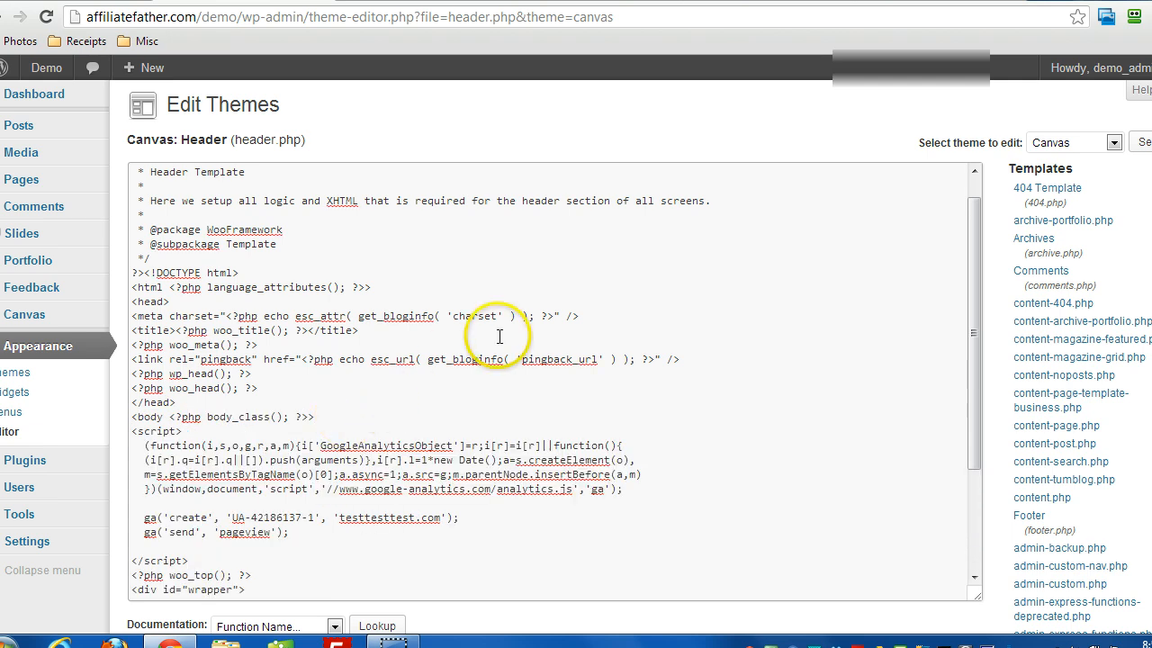
{"action": "scroll", "coordinate": [499, 336], "scroll_direction": "down", "scroll_amount": 1}
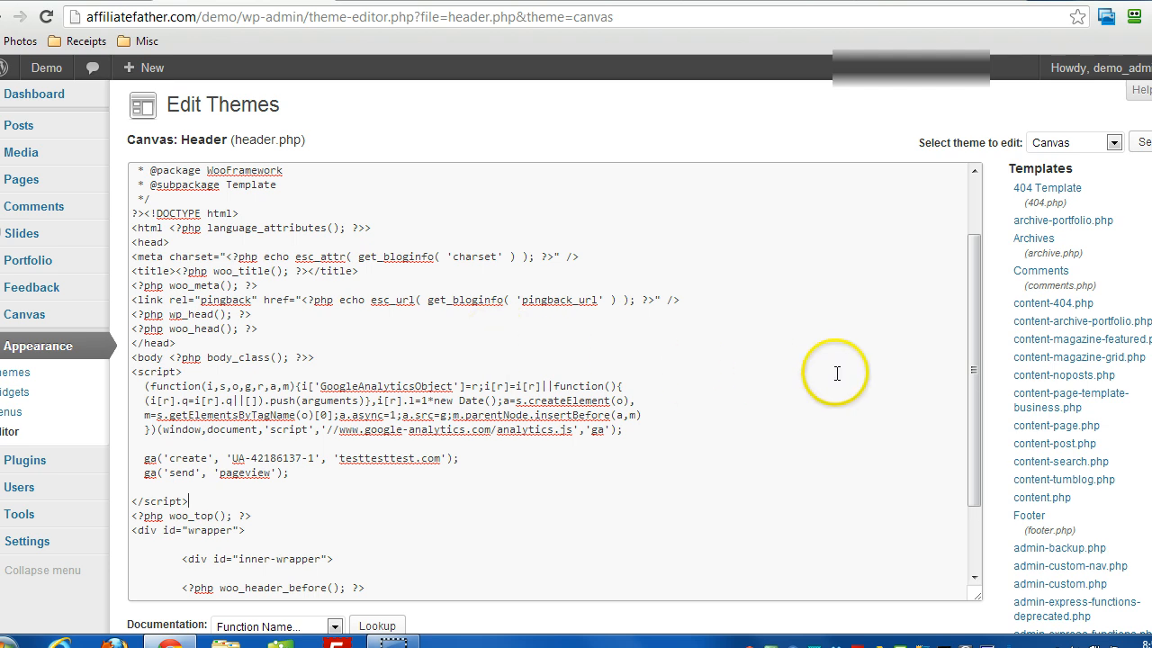
{"action": "scroll", "coordinate": [981, 364], "scroll_direction": "down", "scroll_amount": 1}
{"action": "scroll", "coordinate": [956, 369], "scroll_direction": "down", "scroll_amount": 1}
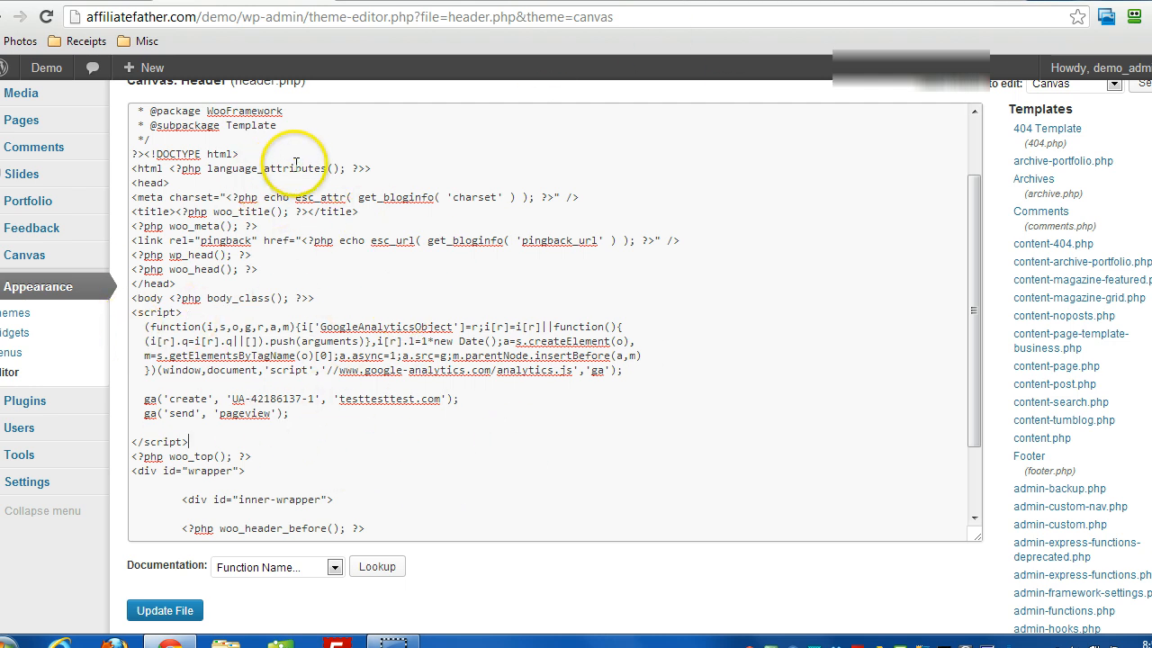
{"action": "scroll", "coordinate": [297, 164], "scroll_direction": "up", "scroll_amount": 1}
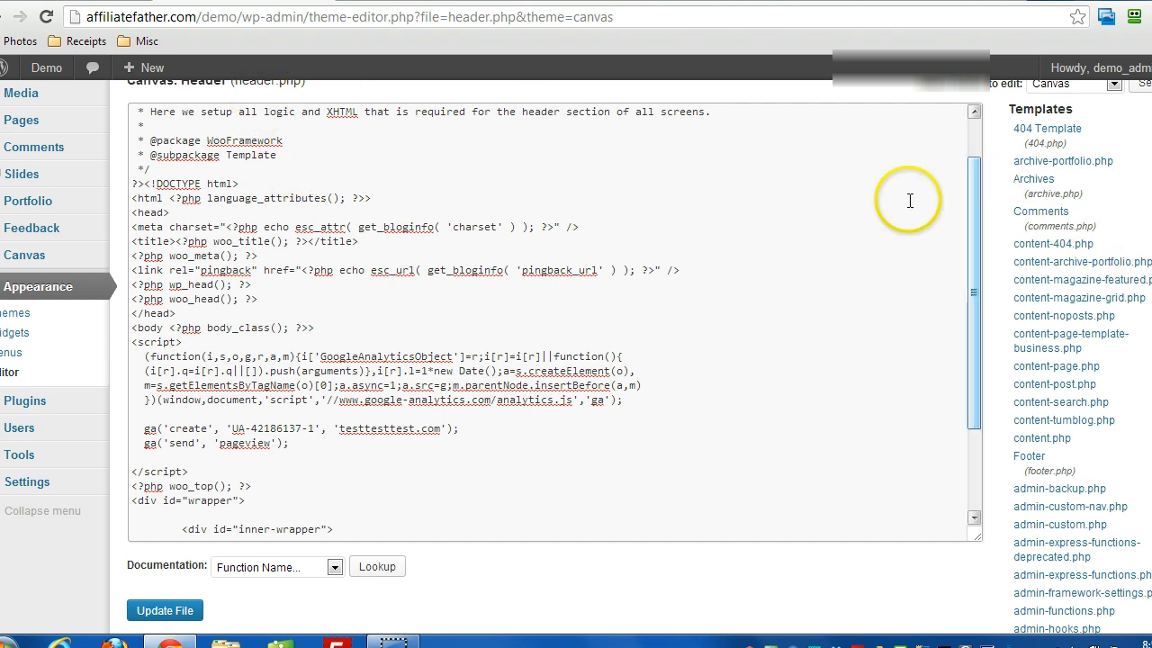
{"action": "scroll", "coordinate": [1088, 205], "scroll_direction": "up", "scroll_amount": 1}
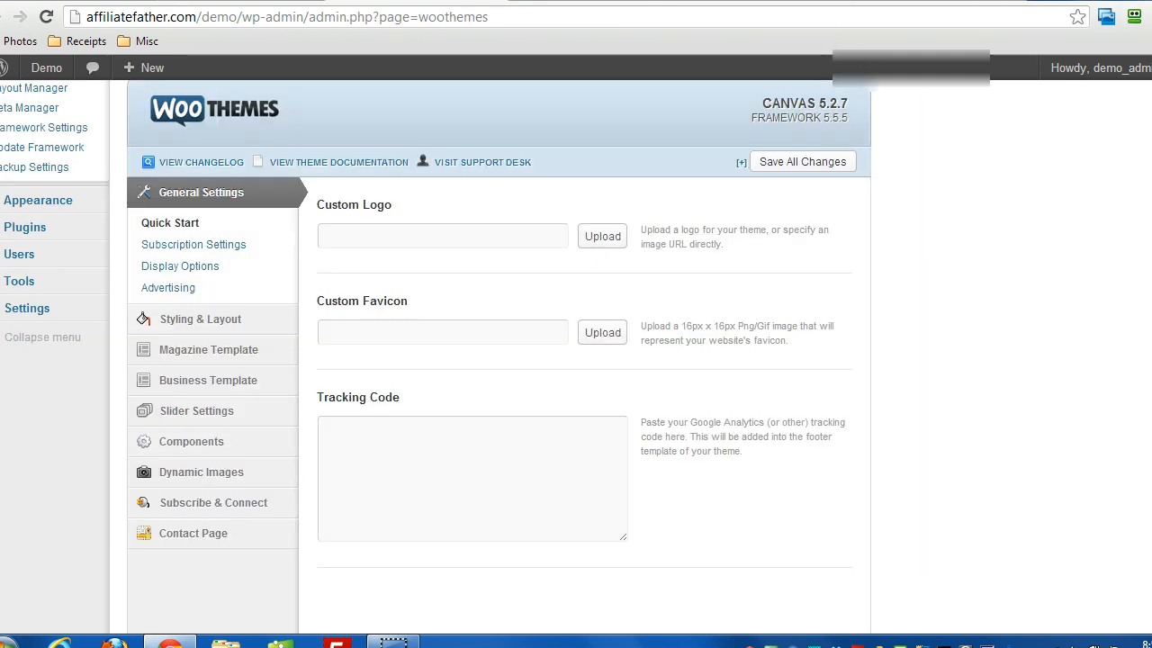
Examine the Canvas theme options for the Tracking Code field under General Settings, Quick Start, and read its description.
{"action": "scroll", "coordinate": [1056, 299], "scroll_direction": "up", "scroll_amount": 2}
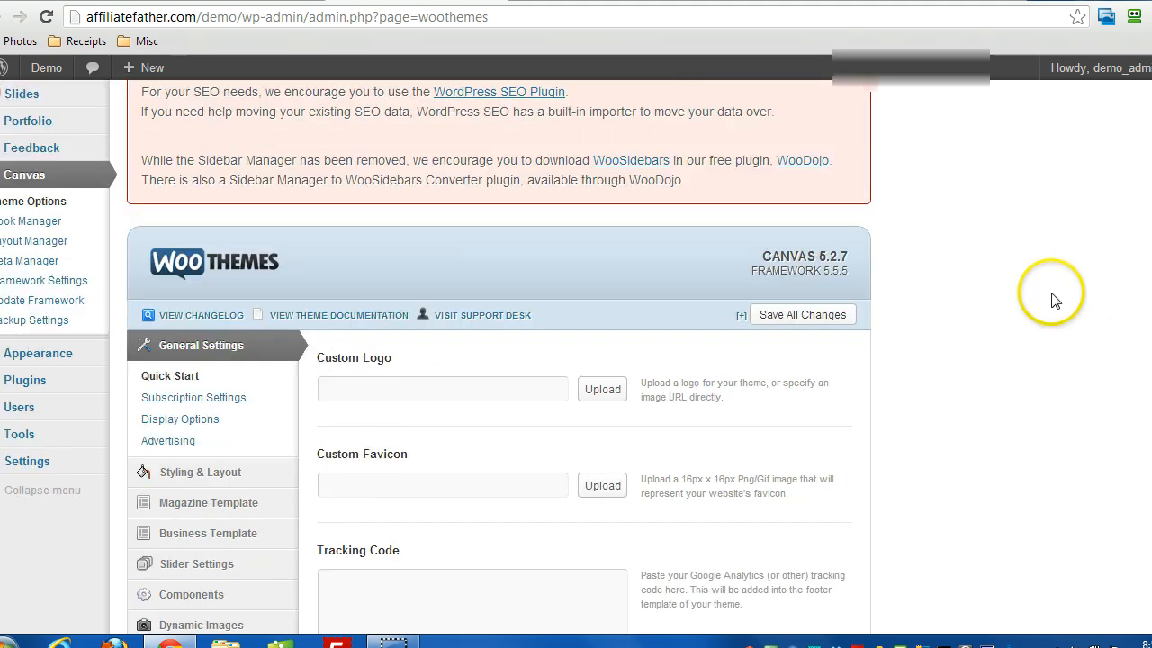
{"action": "scroll", "coordinate": [303, 297], "scroll_direction": "up", "scroll_amount": 1}
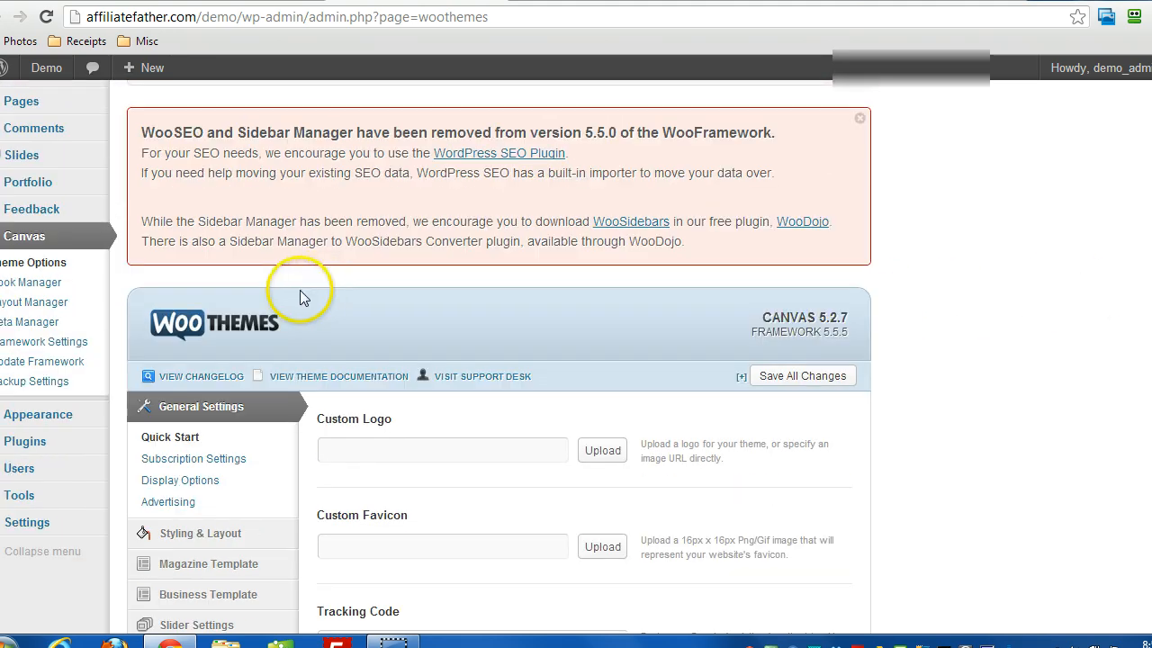
{"action": "scroll", "coordinate": [297, 297], "scroll_direction": "up", "scroll_amount": 1}
{"action": "scroll", "coordinate": [290, 270], "scroll_direction": "up", "scroll_amount": 1}
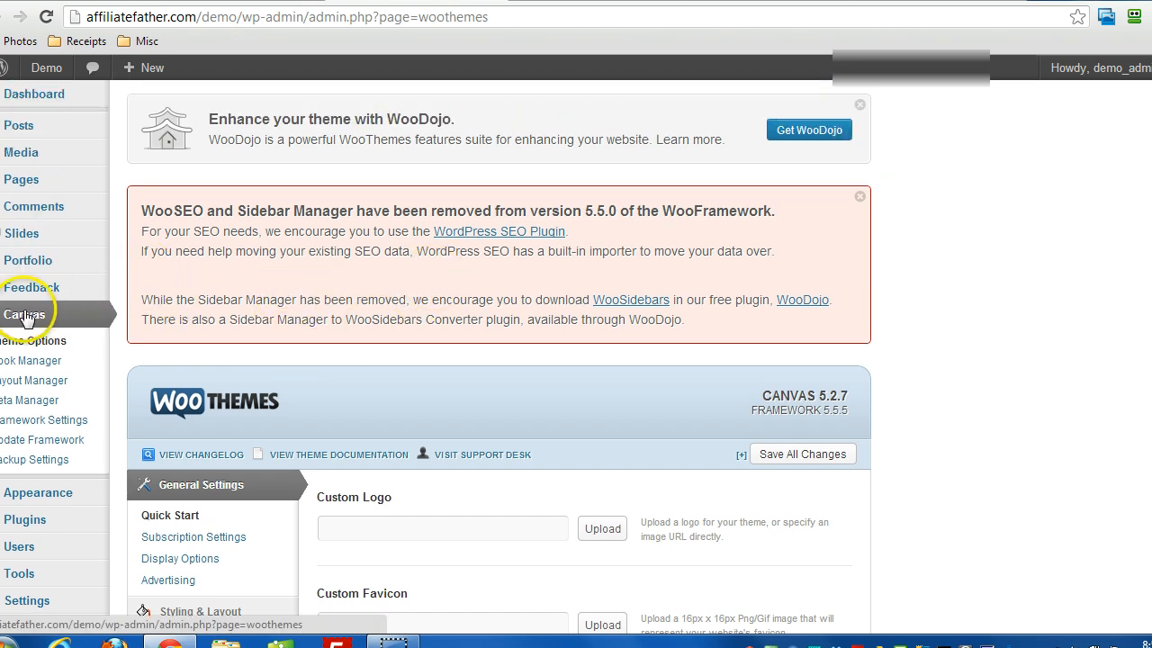
{"action": "scroll", "coordinate": [209, 312], "scroll_direction": "down", "scroll_amount": 3}
{"action": "scroll", "coordinate": [209, 312], "scroll_direction": "up", "scroll_amount": 3}
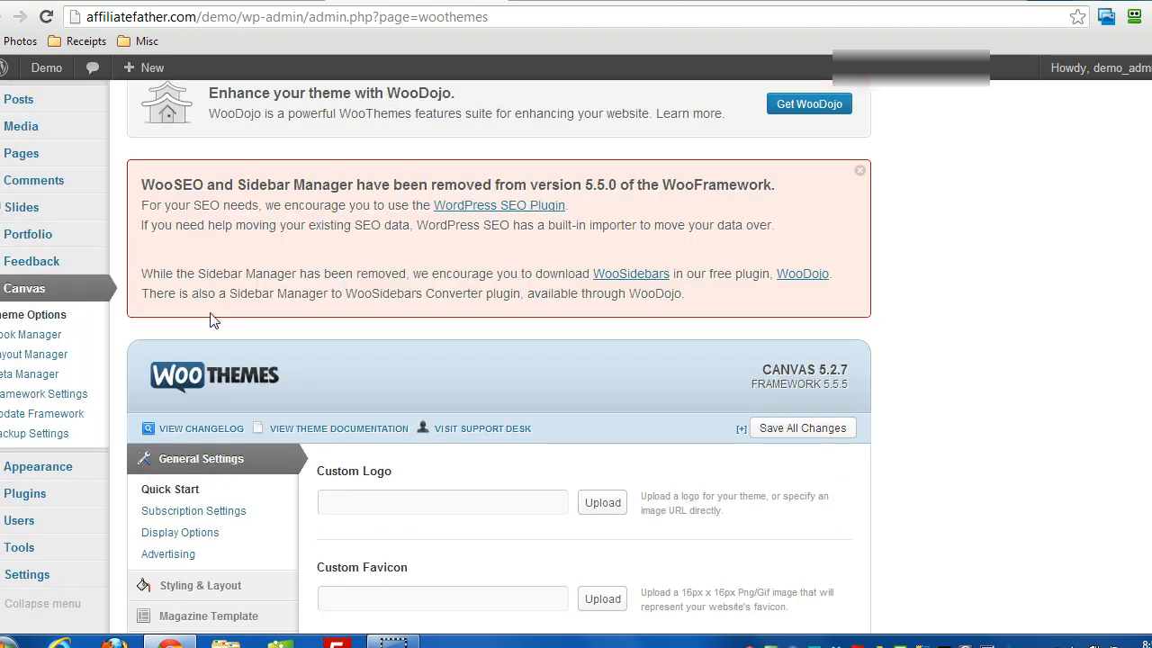
{"action": "scroll", "coordinate": [209, 322], "scroll_direction": "down", "scroll_amount": 3}
{"action": "scroll", "coordinate": [410, 315], "scroll_direction": "down", "scroll_amount": 1}
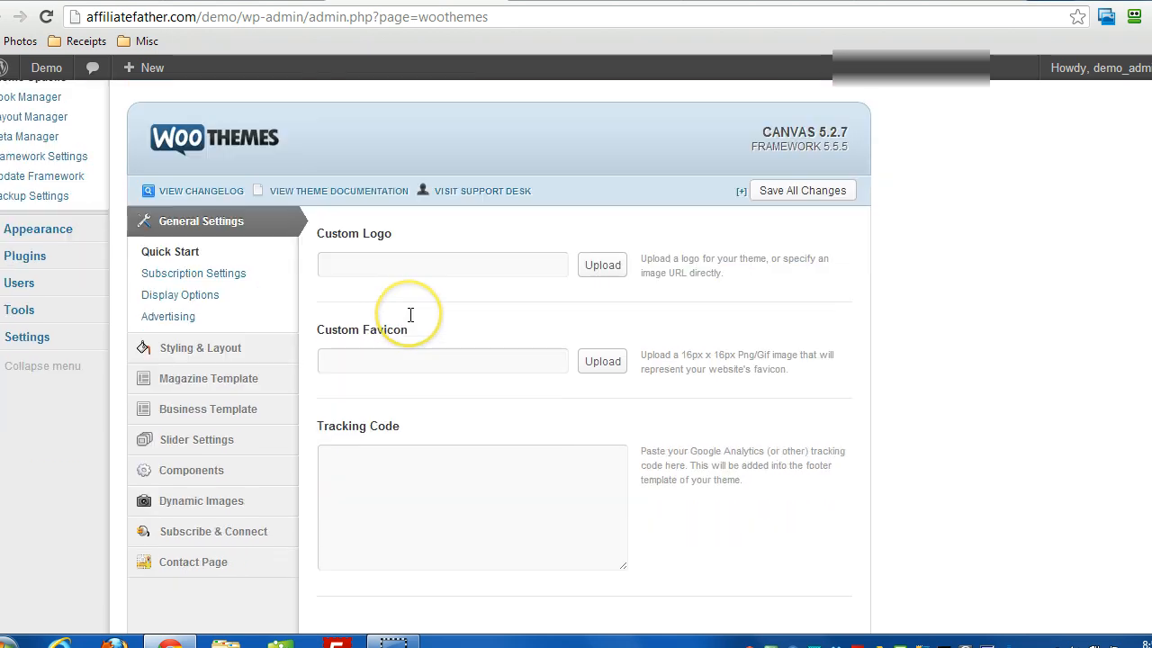
{"action": "scroll", "coordinate": [410, 316], "scroll_direction": "down", "scroll_amount": 1}
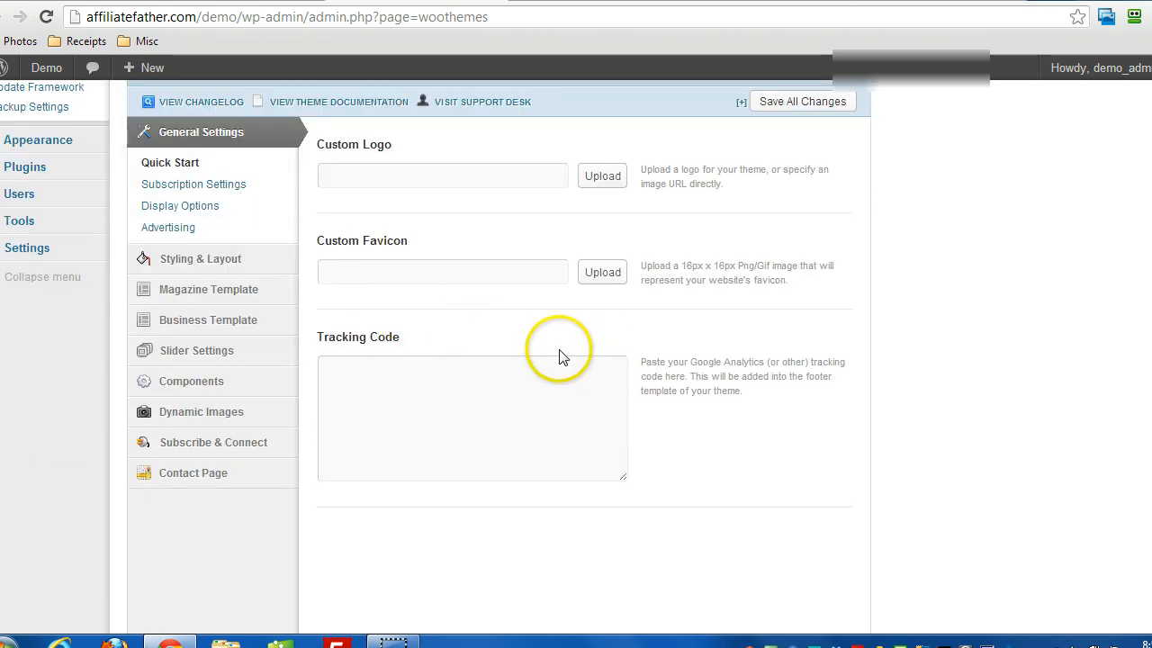
{"action": "scroll", "coordinate": [504, 279], "scroll_direction": "up", "scroll_amount": 1}
{"action": "scroll", "coordinate": [440, 339], "scroll_direction": "down", "scroll_amount": 1}
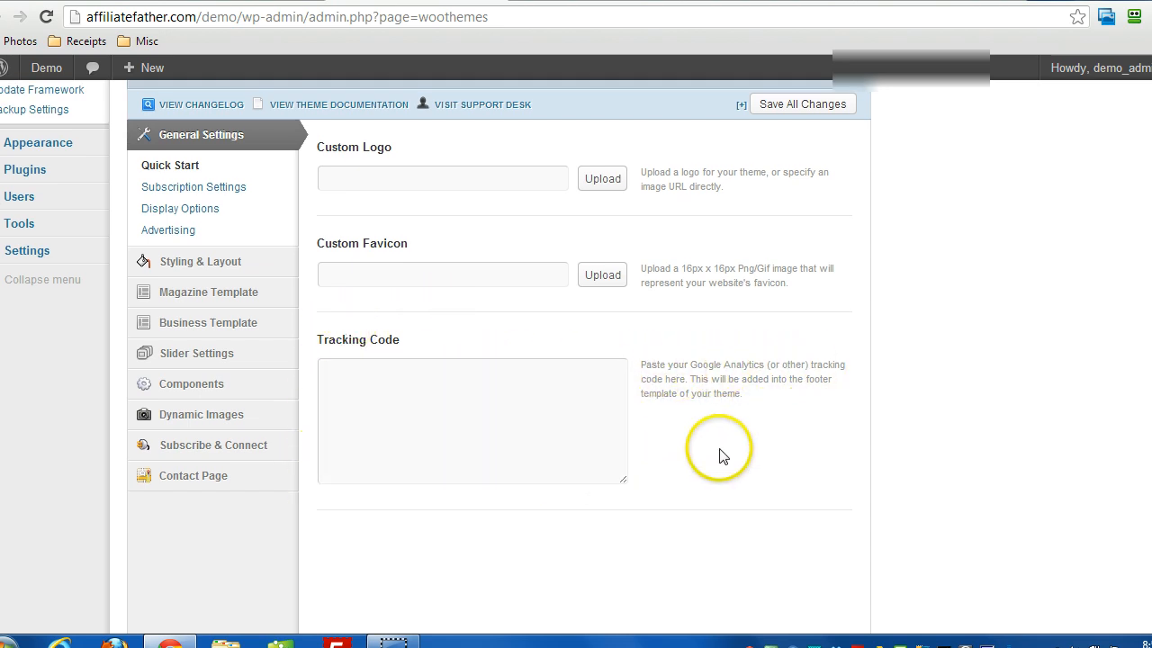
{"action": "scroll", "coordinate": [694, 459], "scroll_direction": "up", "scroll_amount": 1}
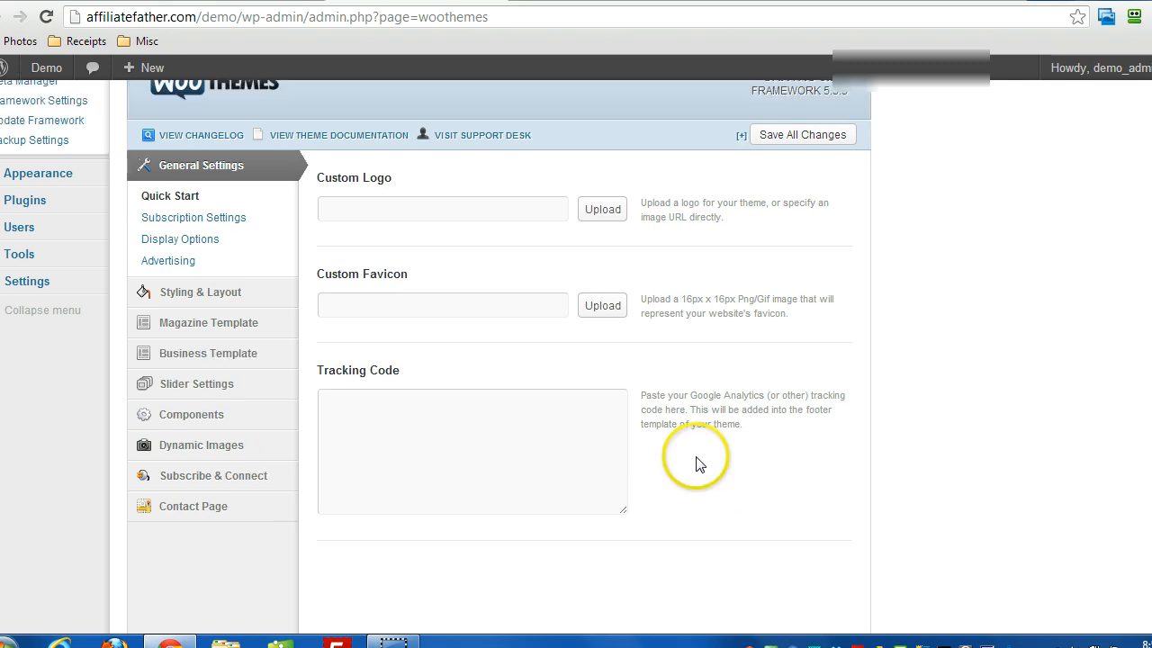
{"action": "scroll", "coordinate": [694, 459], "scroll_direction": "down", "scroll_amount": 1}
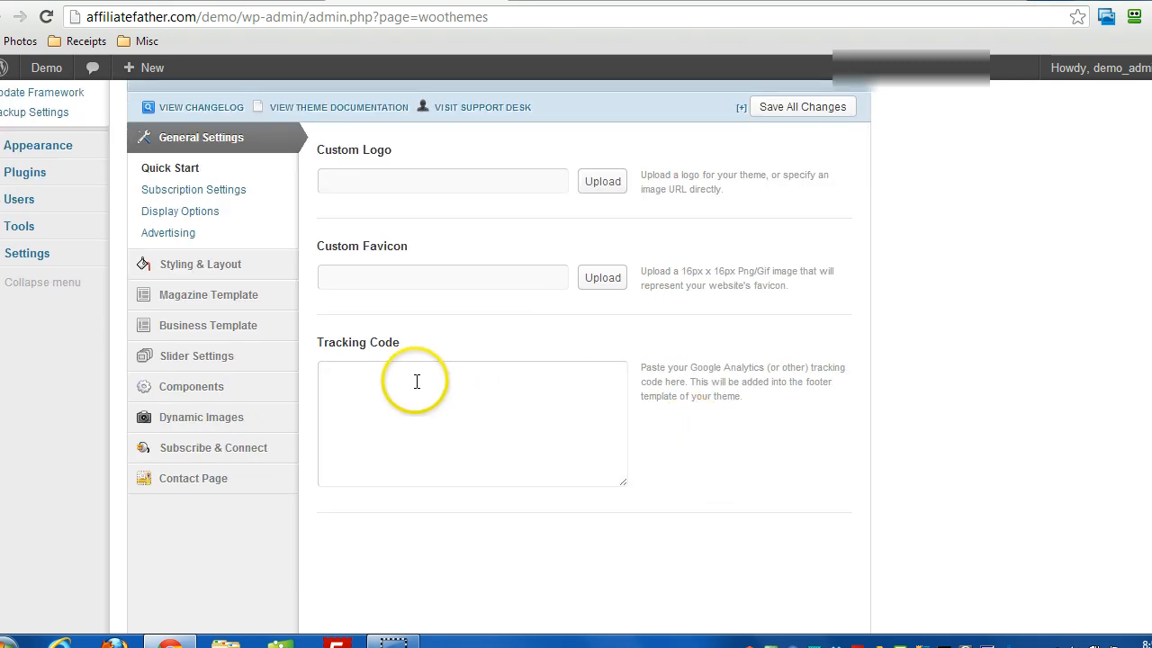
{"action": "scroll", "coordinate": [385, 283], "scroll_direction": "up", "scroll_amount": 1}
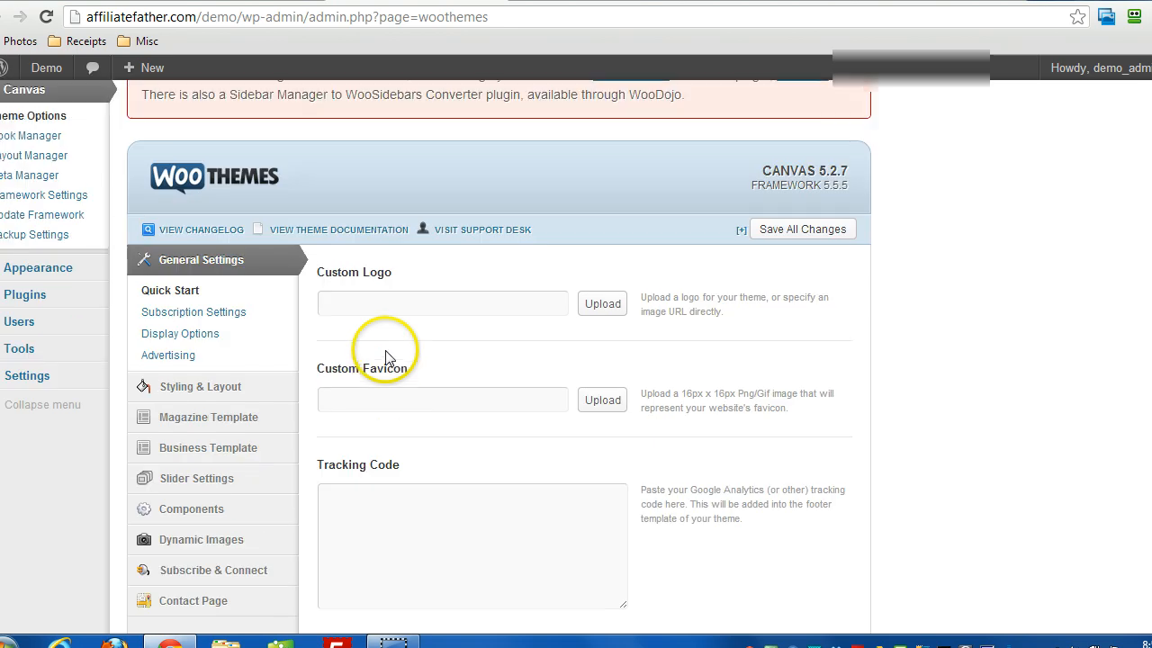
{"action": "scroll", "coordinate": [385, 282], "scroll_direction": "down", "scroll_amount": 1}
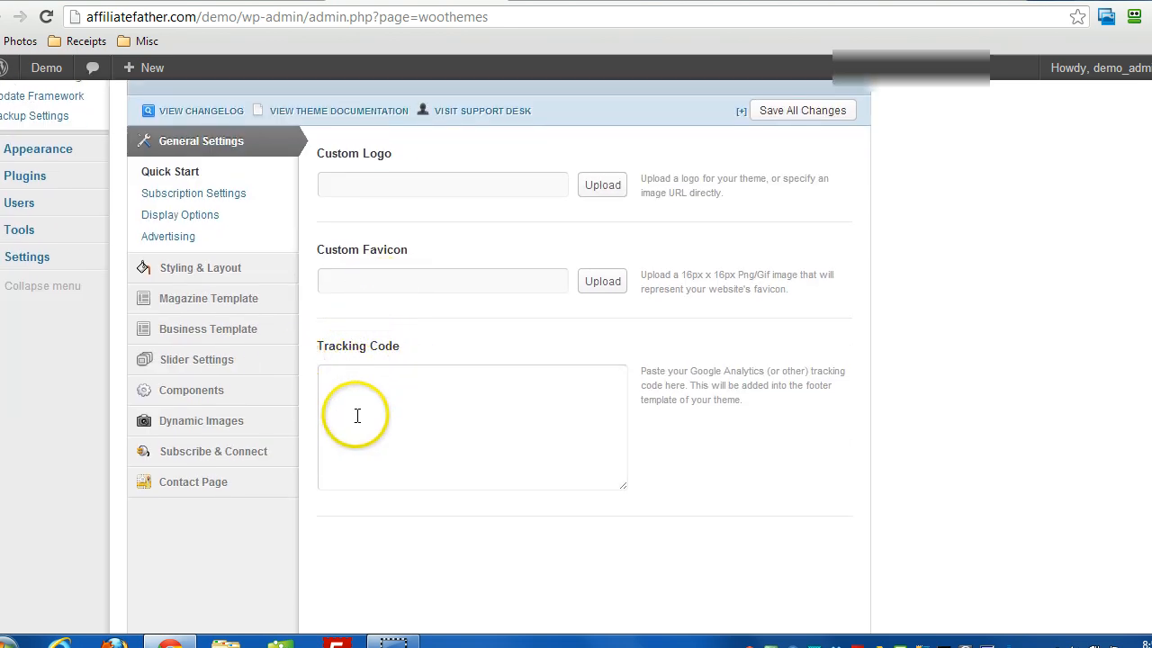
Paste the copied tracking script into the Canvas theme's Tracking Code field and review it from its first line.
{"action": "right_click", "coordinate": [332, 384]}
{"action": "left_click", "coordinate": [406, 220]}
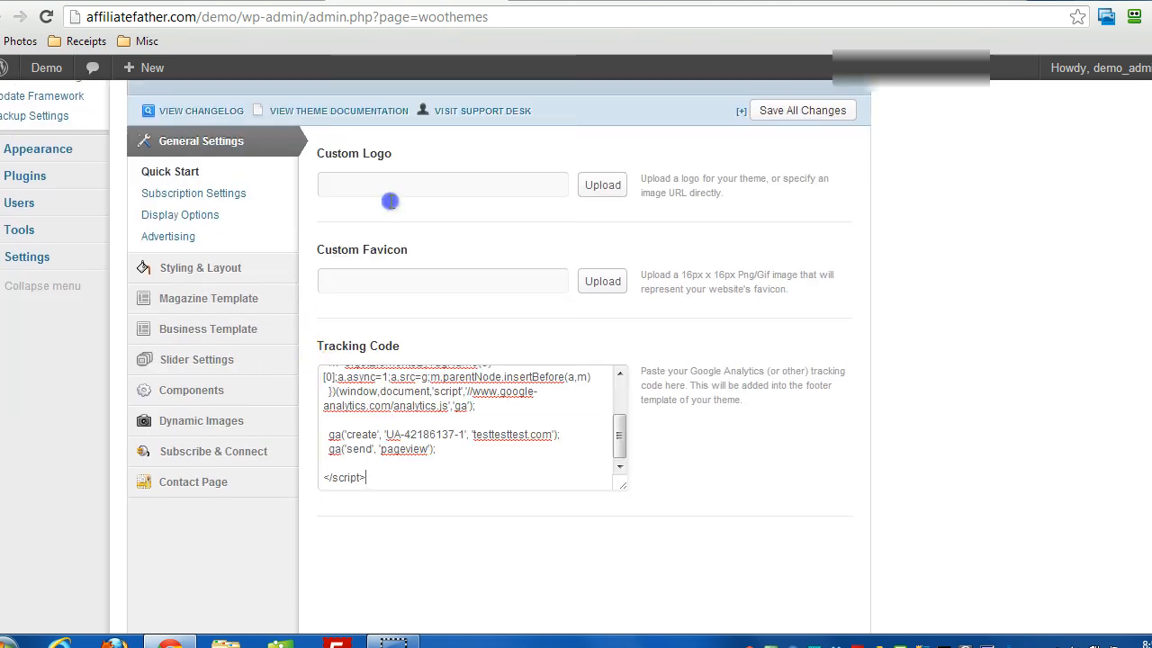
{"action": "left_click", "coordinate": [567, 450]}
{"action": "left_click_drag", "start_coordinate": [621, 437], "coordinate": [621, 400]}
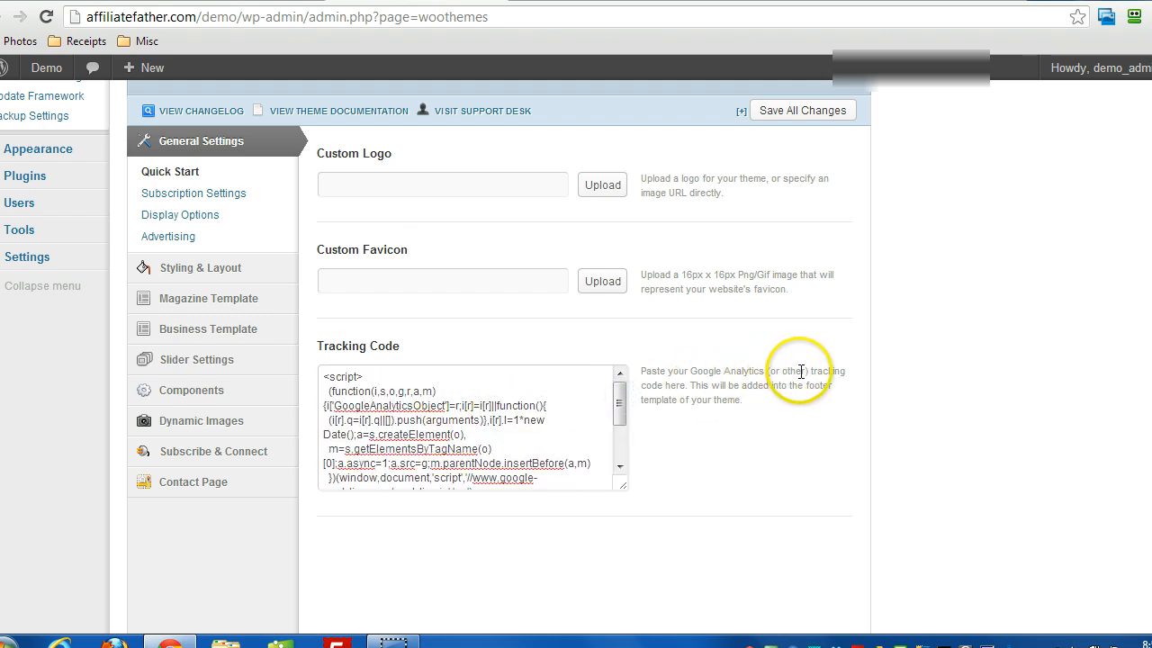
{"action": "left_click_drag", "start_coordinate": [788, 385], "coordinate": [819, 392]}
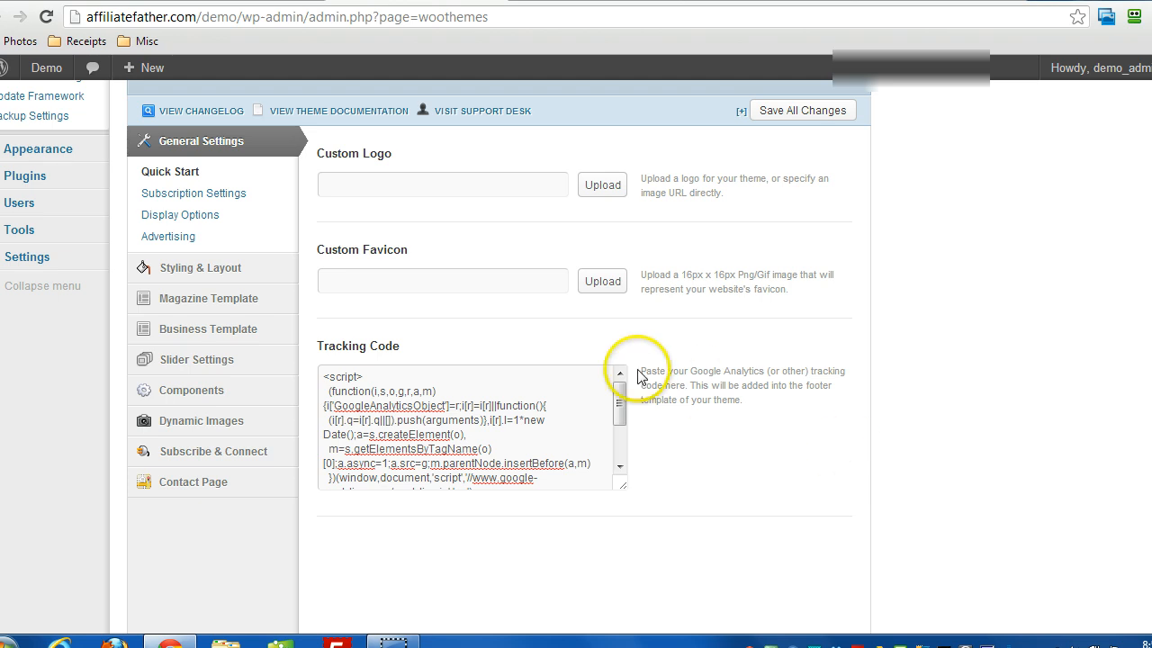
{"action": "scroll", "coordinate": [467, 366], "scroll_direction": "up", "scroll_amount": 1}
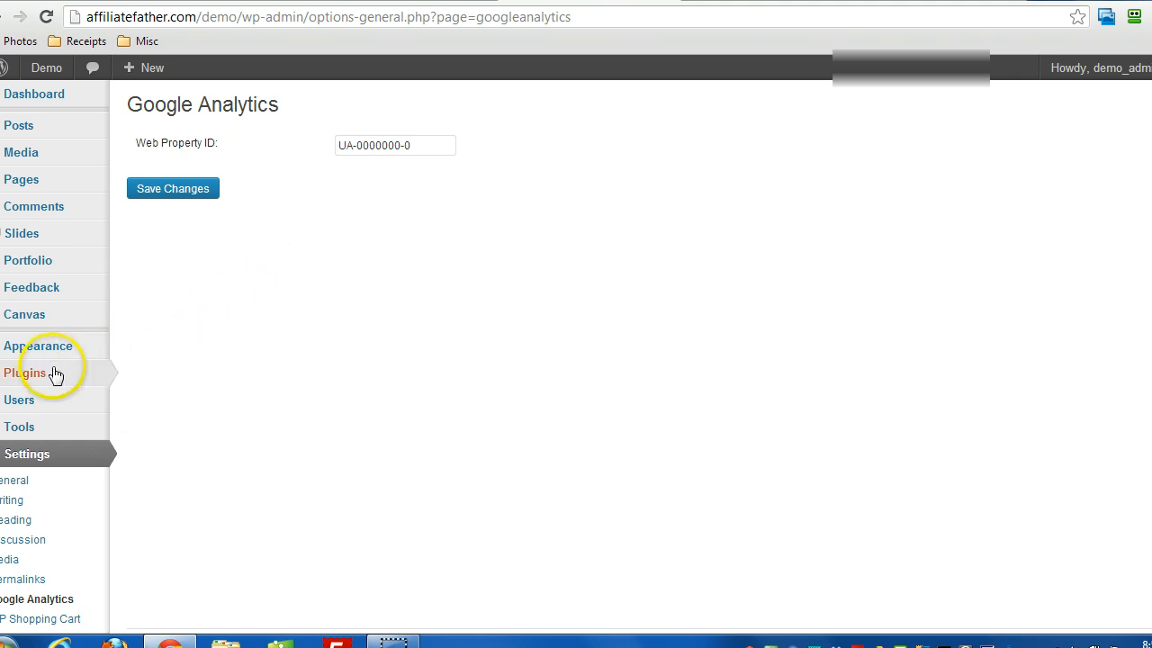
Find the Google Analytics plugin among the installed WordPress plugins and open its settings page.
{"action": "mouse_move", "coordinate": [54, 373]}
{"action": "right_click", "coordinate": [188, 387]}
{"action": "key", "text": "Escape"}
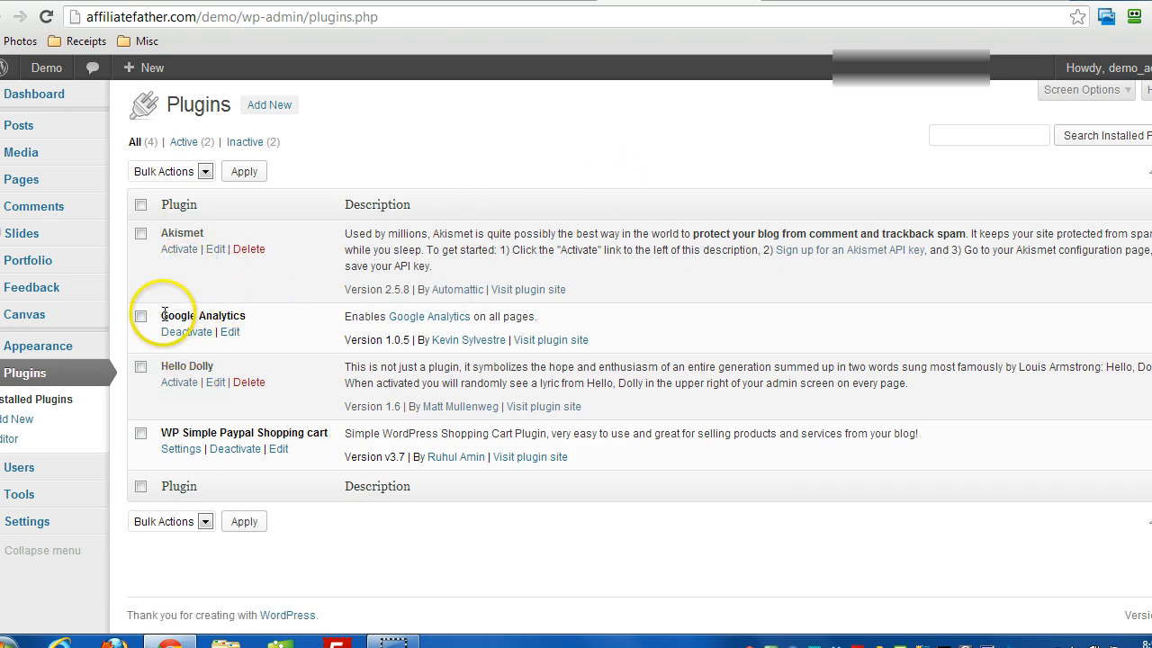
{"action": "left_click_drag", "start_coordinate": [164, 313], "coordinate": [260, 314]}
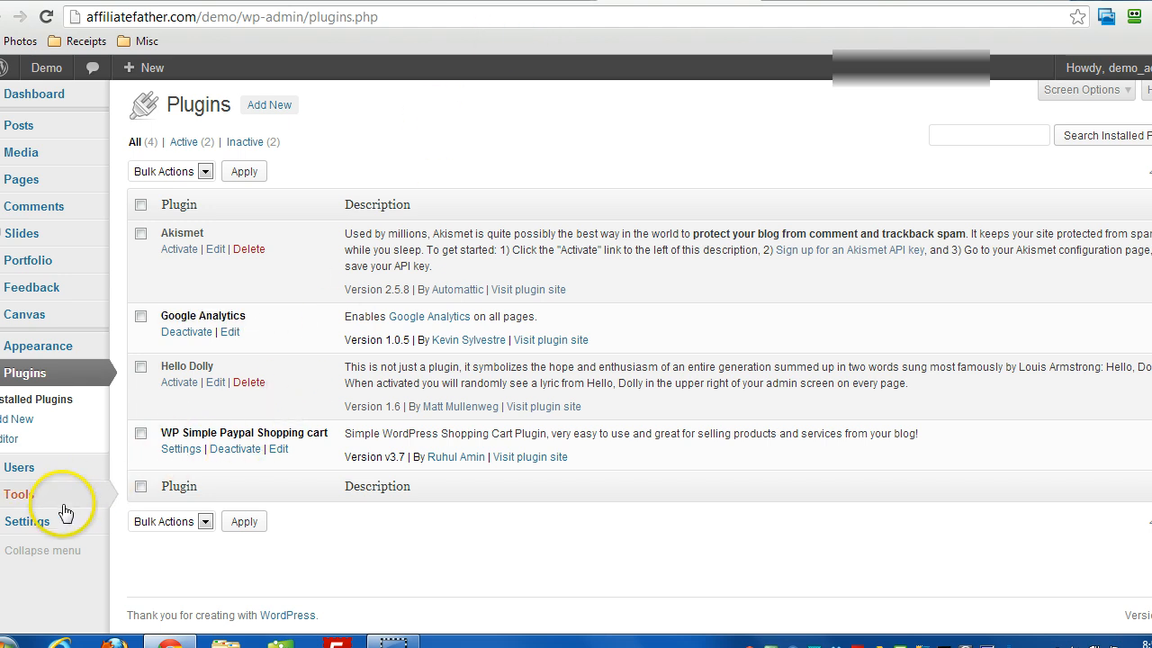
{"action": "mouse_move", "coordinate": [52, 520]}
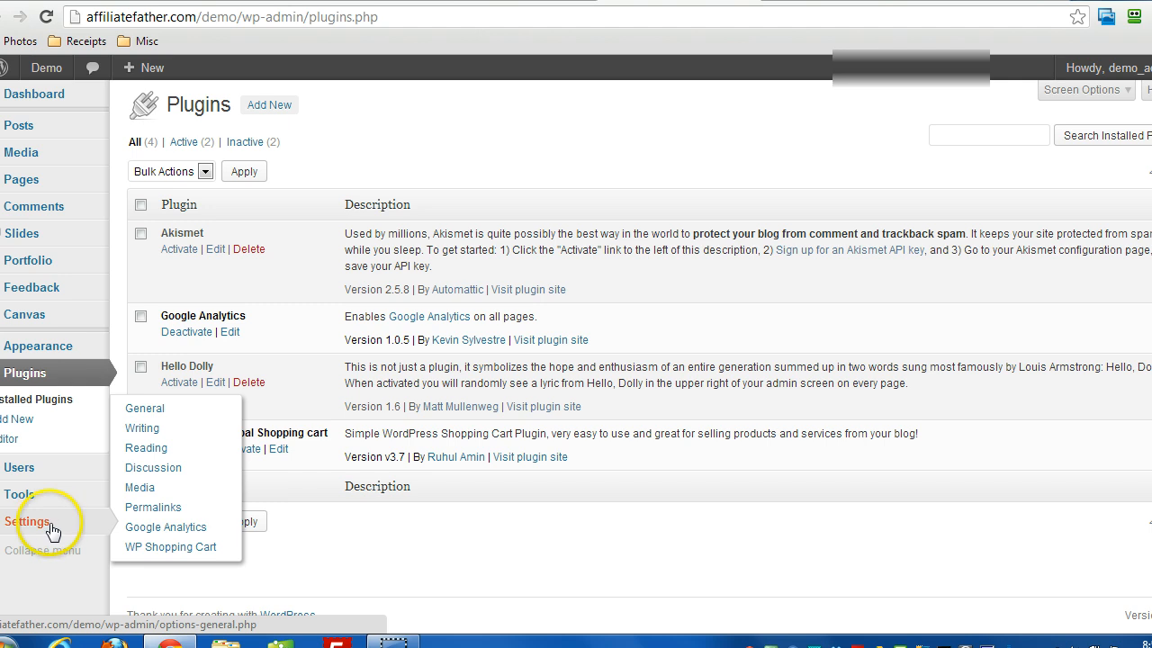
{"action": "left_click", "coordinate": [144, 528]}
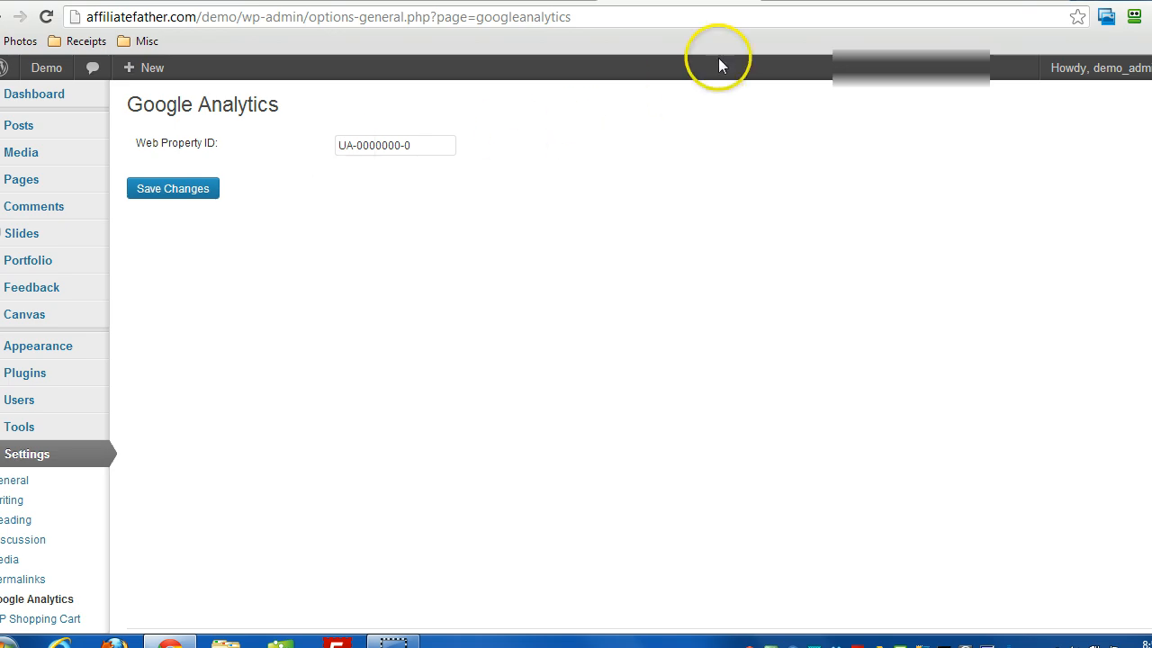
Switch to the Google Analytics tracking info page and copy the property's tracking ID.
{"action": "left_click", "coordinate": [833, 1]}
{"action": "scroll", "coordinate": [171, 220], "scroll_direction": "up", "scroll_amount": 1}
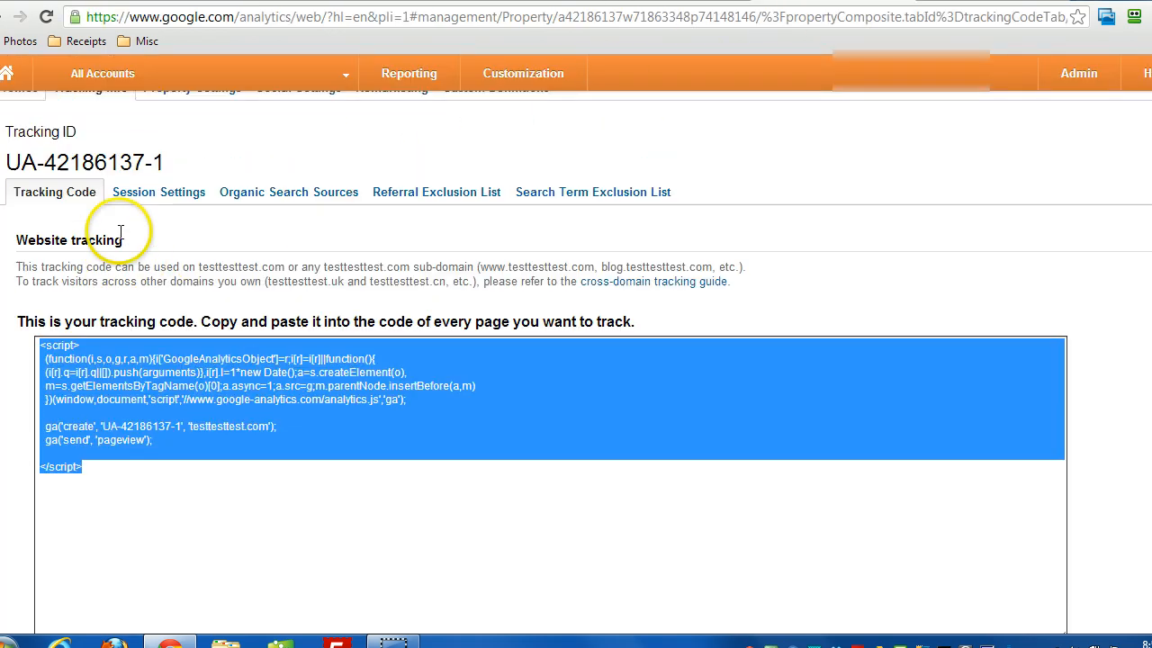
{"action": "left_click_drag", "start_coordinate": [8, 162], "coordinate": [154, 160]}
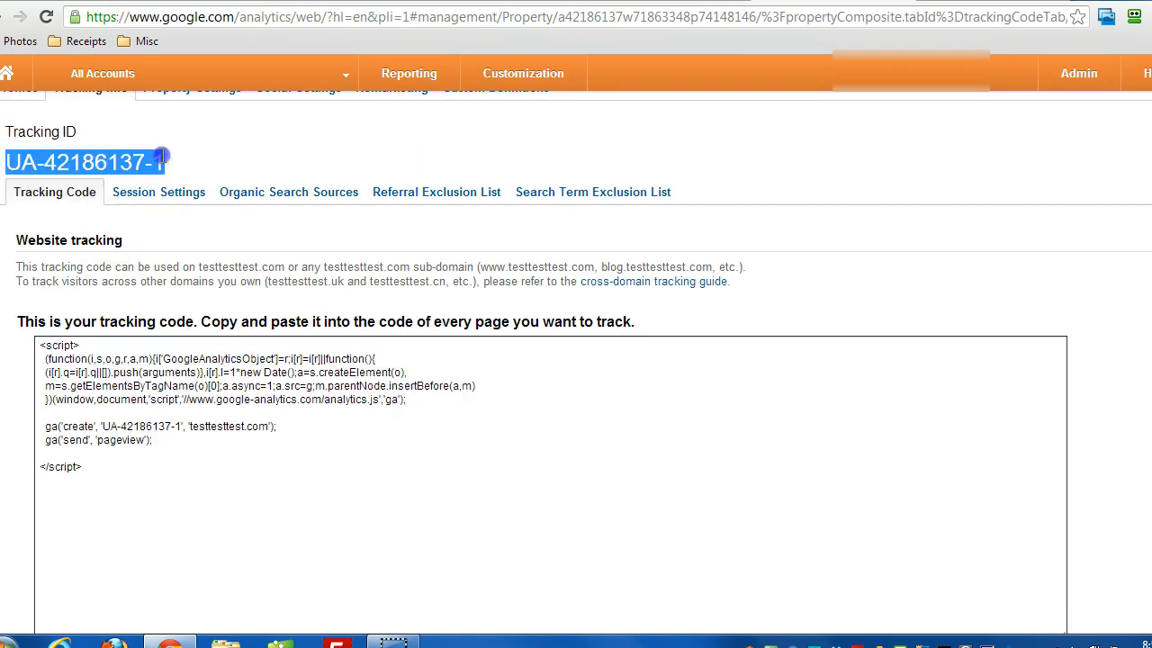
{"action": "right_click", "coordinate": [160, 157]}
{"action": "left_click", "coordinate": [185, 171]}
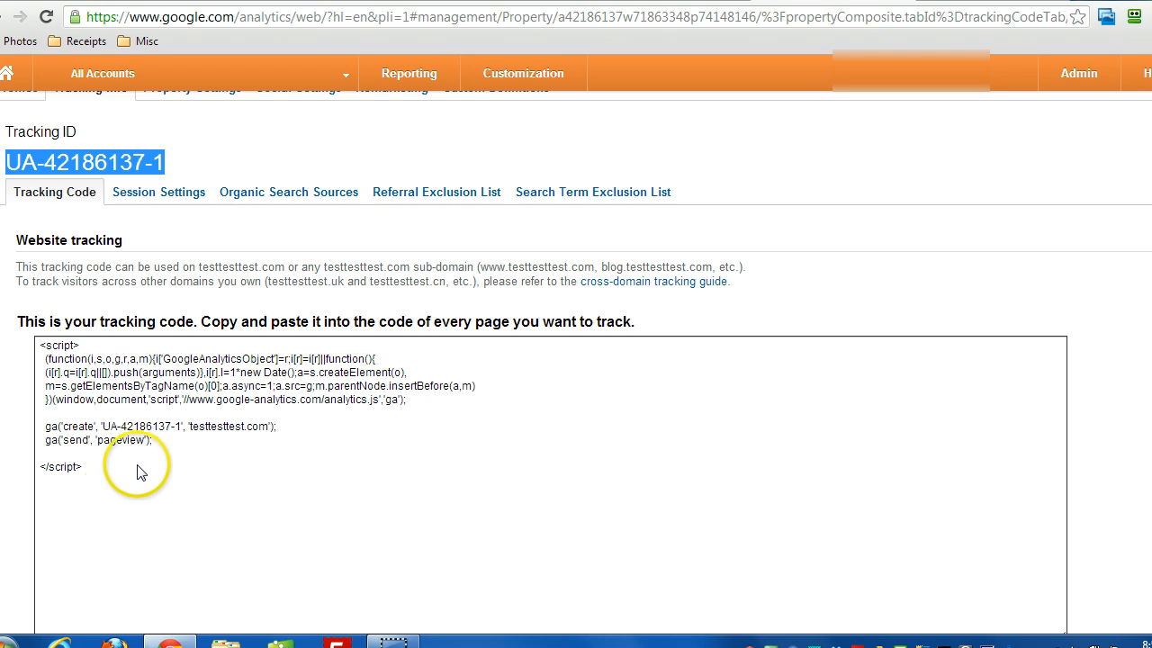
Locate the same tracking ID inside the website tracking script.
{"action": "left_click_drag", "start_coordinate": [103, 426], "coordinate": [181, 421]}
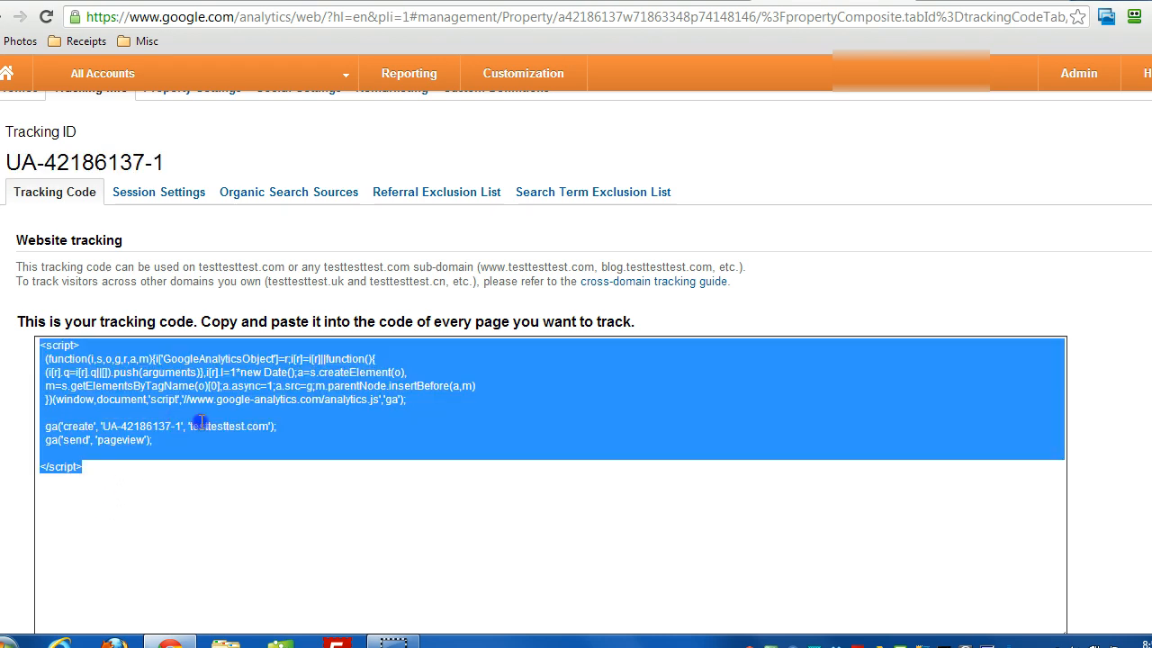
{"action": "left_click", "coordinate": [196, 425]}
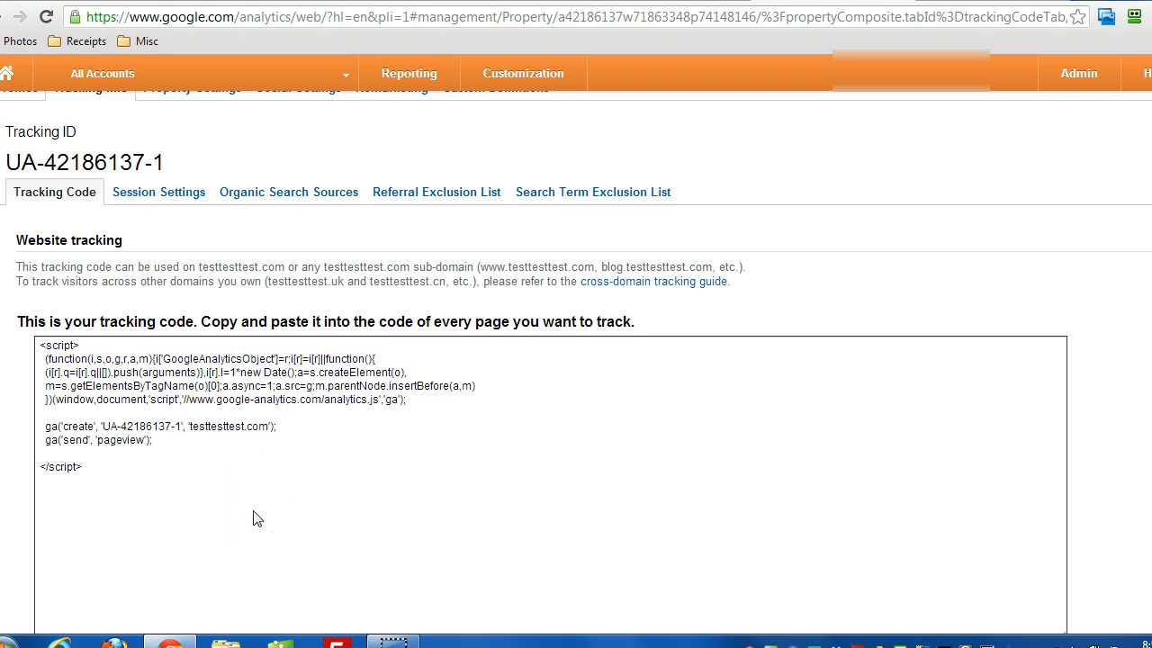
{"action": "left_click", "coordinate": [153, 416]}
Return to the WordPress plugin's Google Analytics settings and replace the placeholder Web Property ID with the copied tracking ID.
{"action": "left_click", "coordinate": [650, 1]}
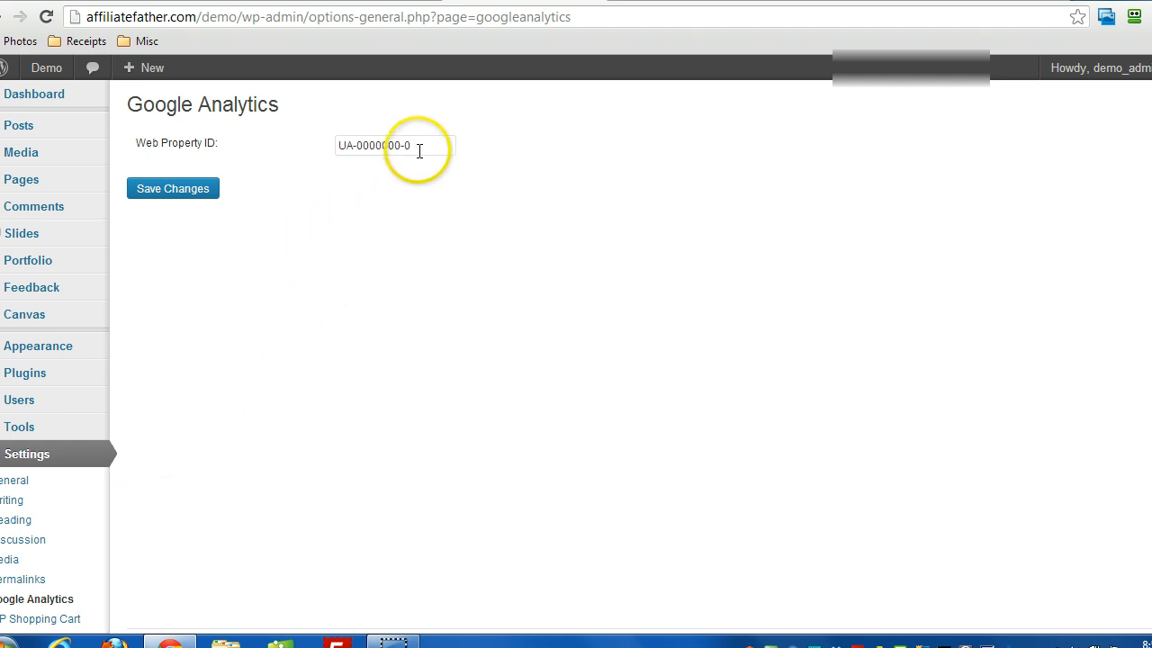
{"action": "left_click_drag", "start_coordinate": [419, 151], "coordinate": [307, 154]}
{"action": "right_click", "coordinate": [358, 151]}
{"action": "left_click", "coordinate": [404, 281]}
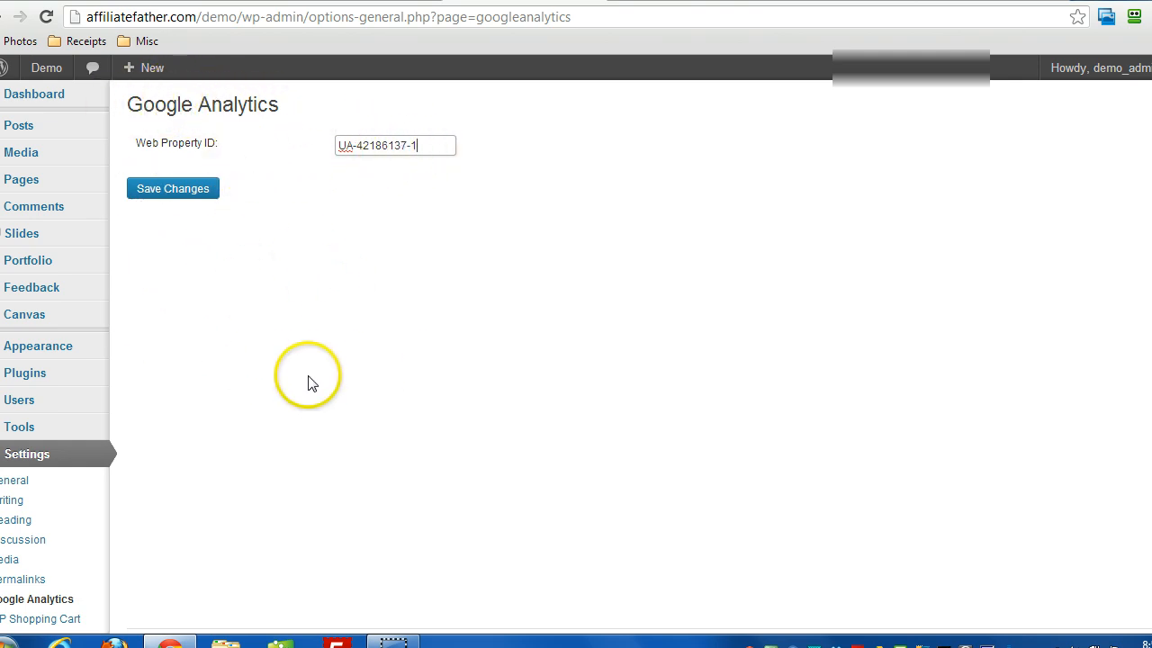
{"action": "scroll", "coordinate": [310, 378], "scroll_direction": "down", "scroll_amount": 1}
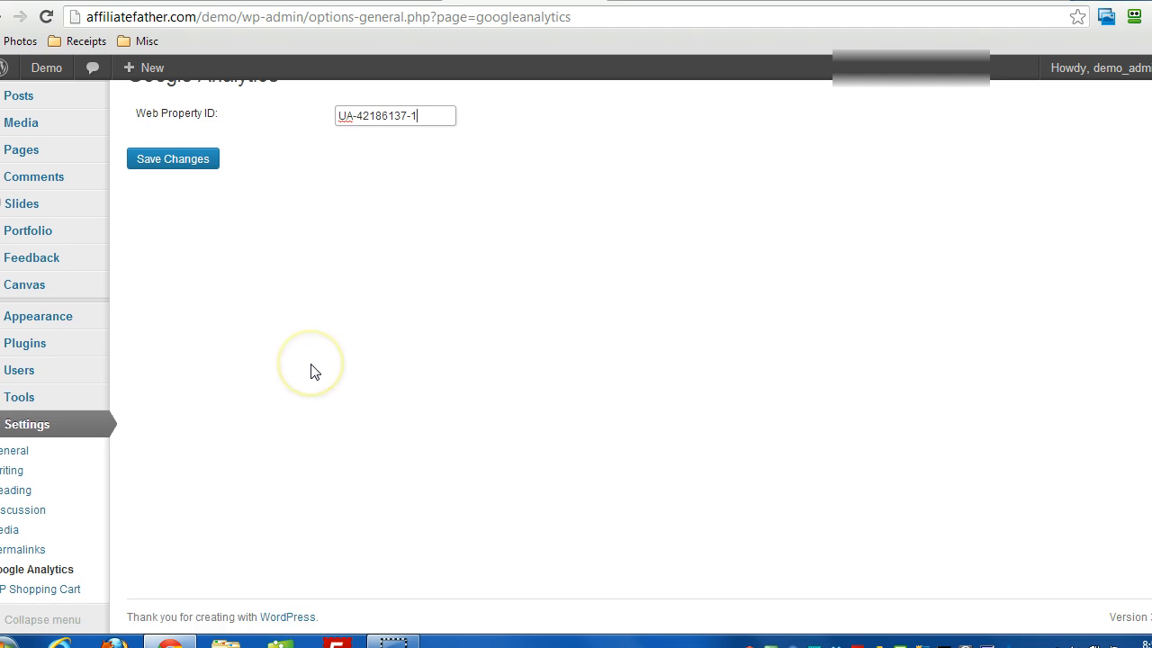
{"action": "scroll", "coordinate": [310, 371], "scroll_direction": "up", "scroll_amount": 1}
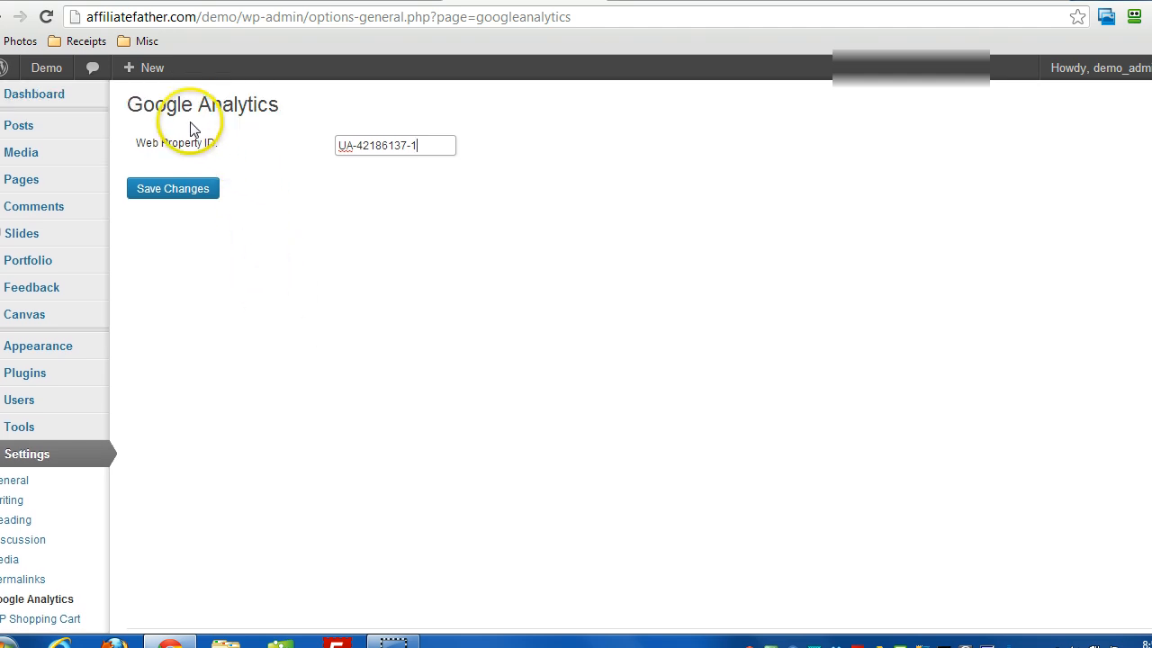